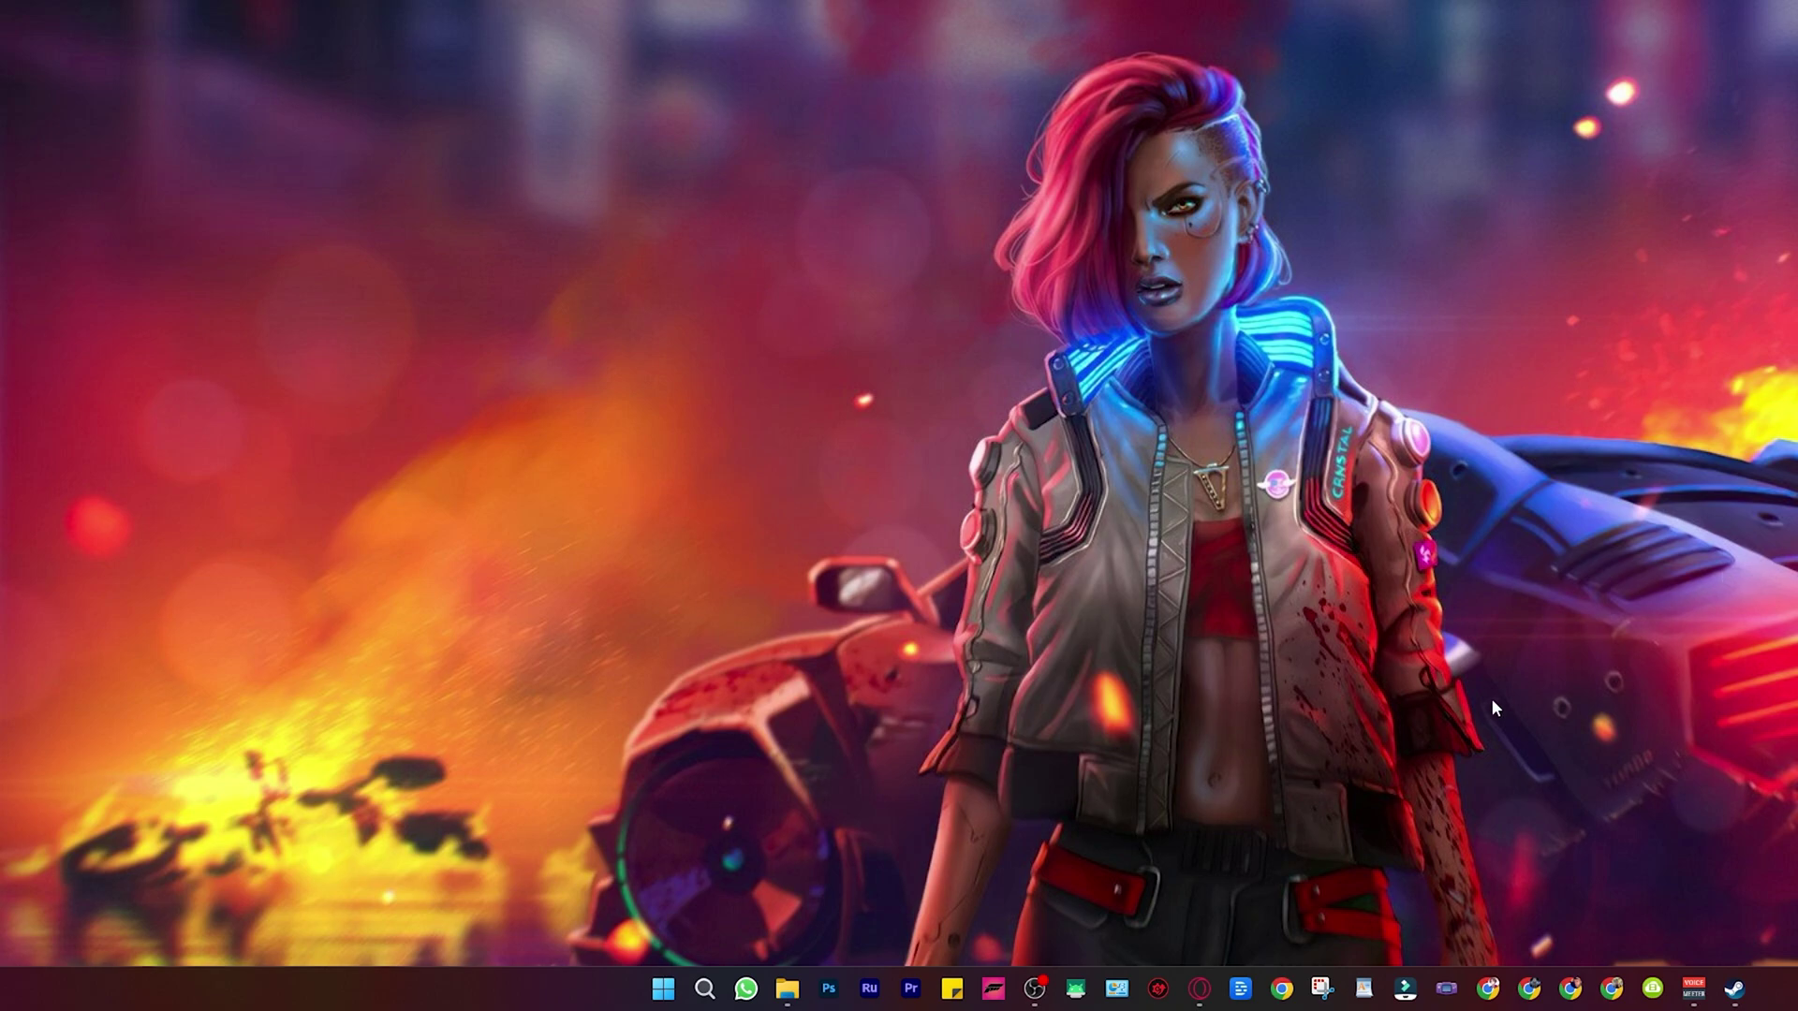
- Download the VisualV mod archive from its mod page in Opera
click(1200, 989)
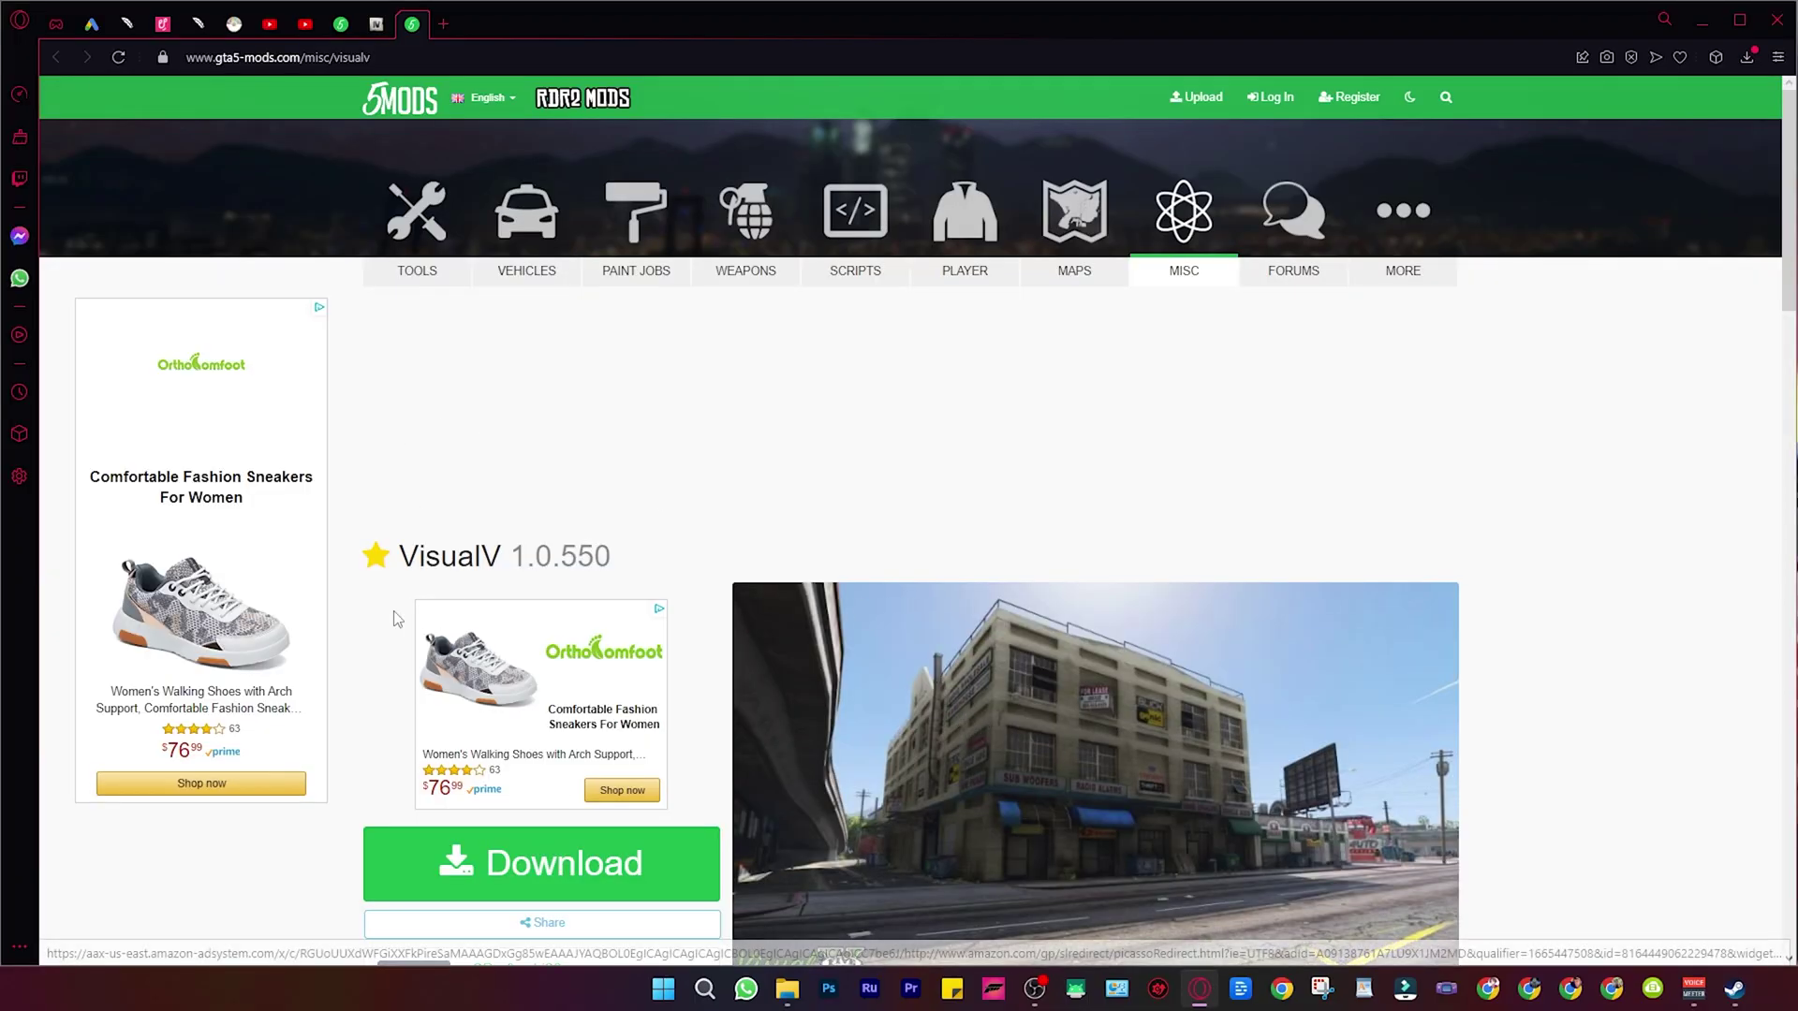
click(524, 863)
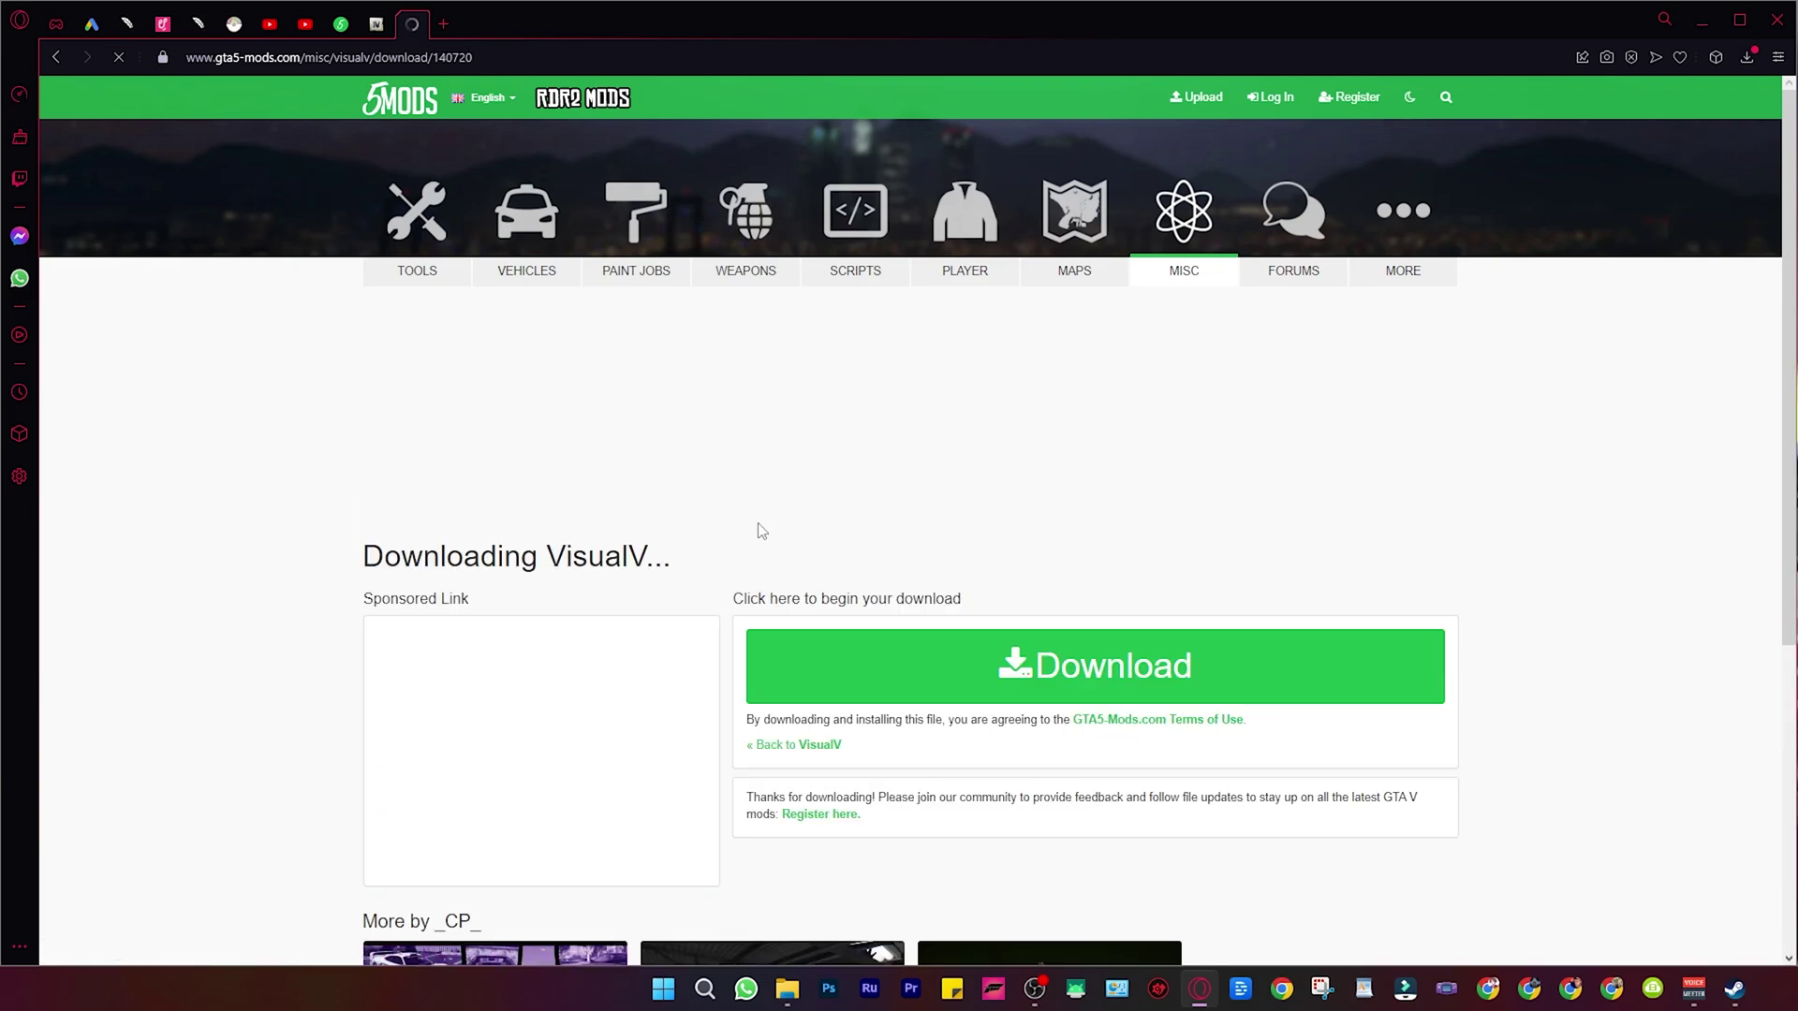
click(928, 681)
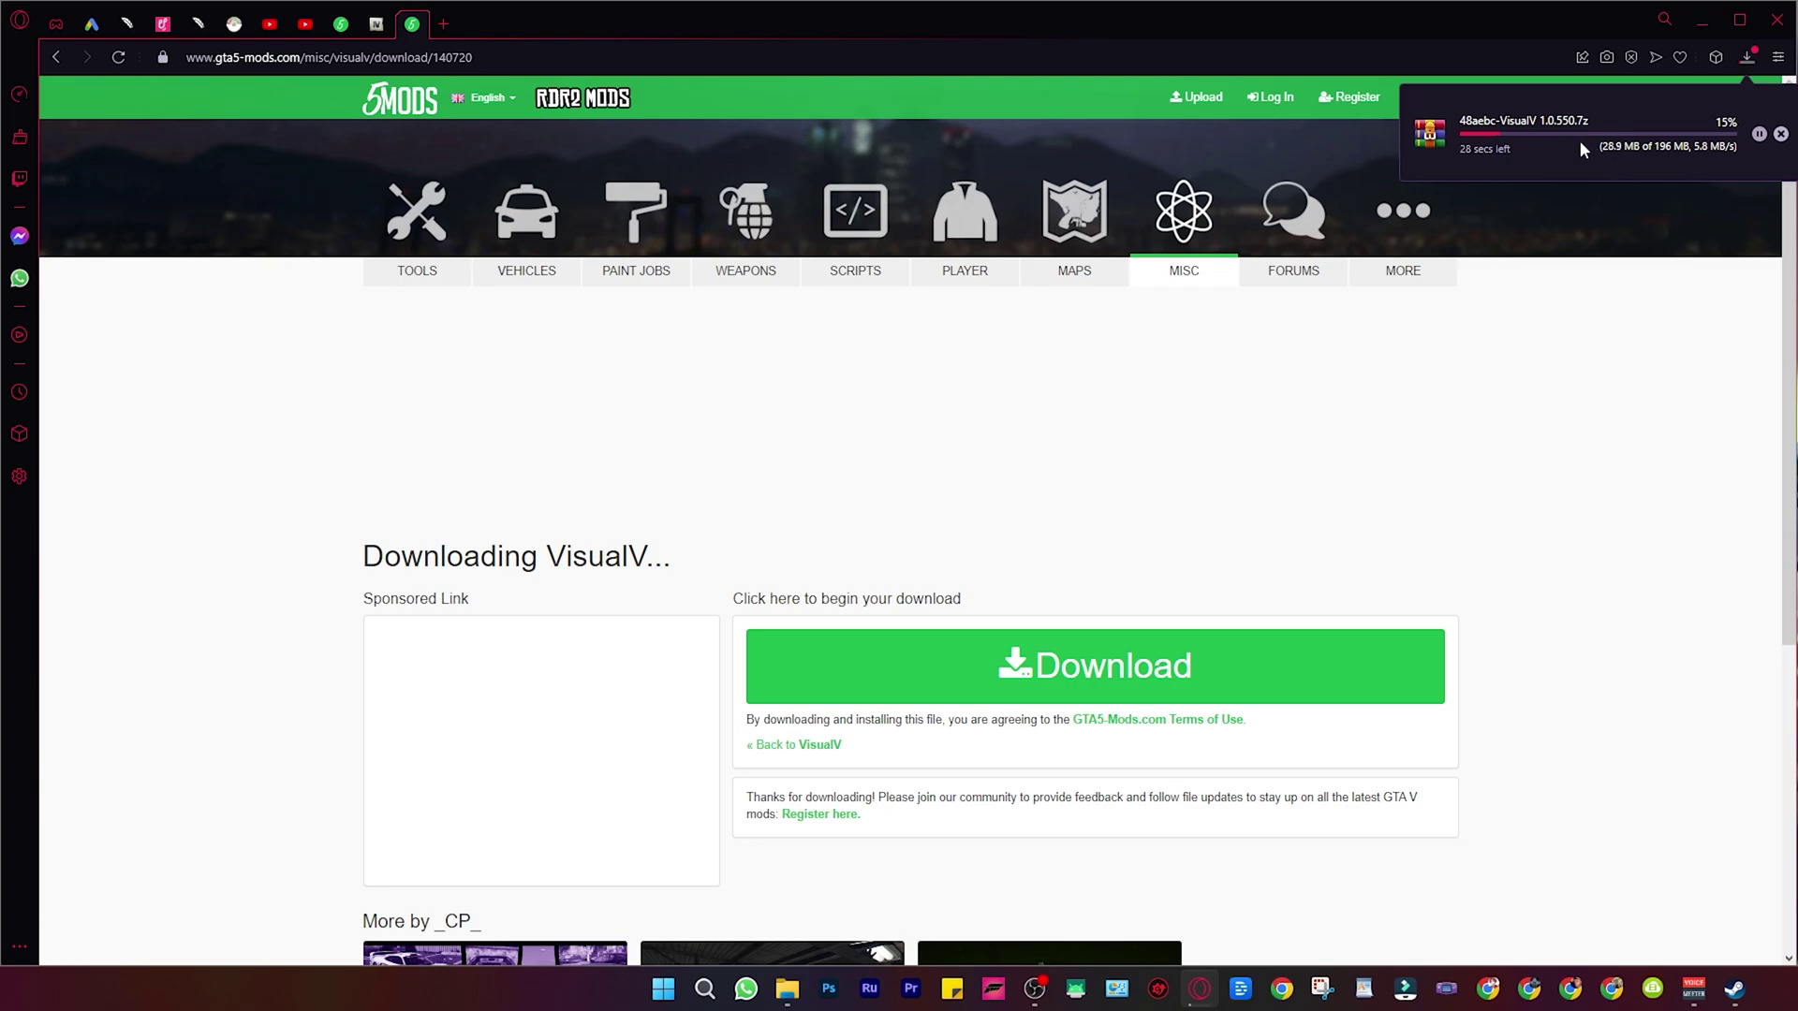
- Download and save the OpenIV setup file from openiv.com
click(377, 23)
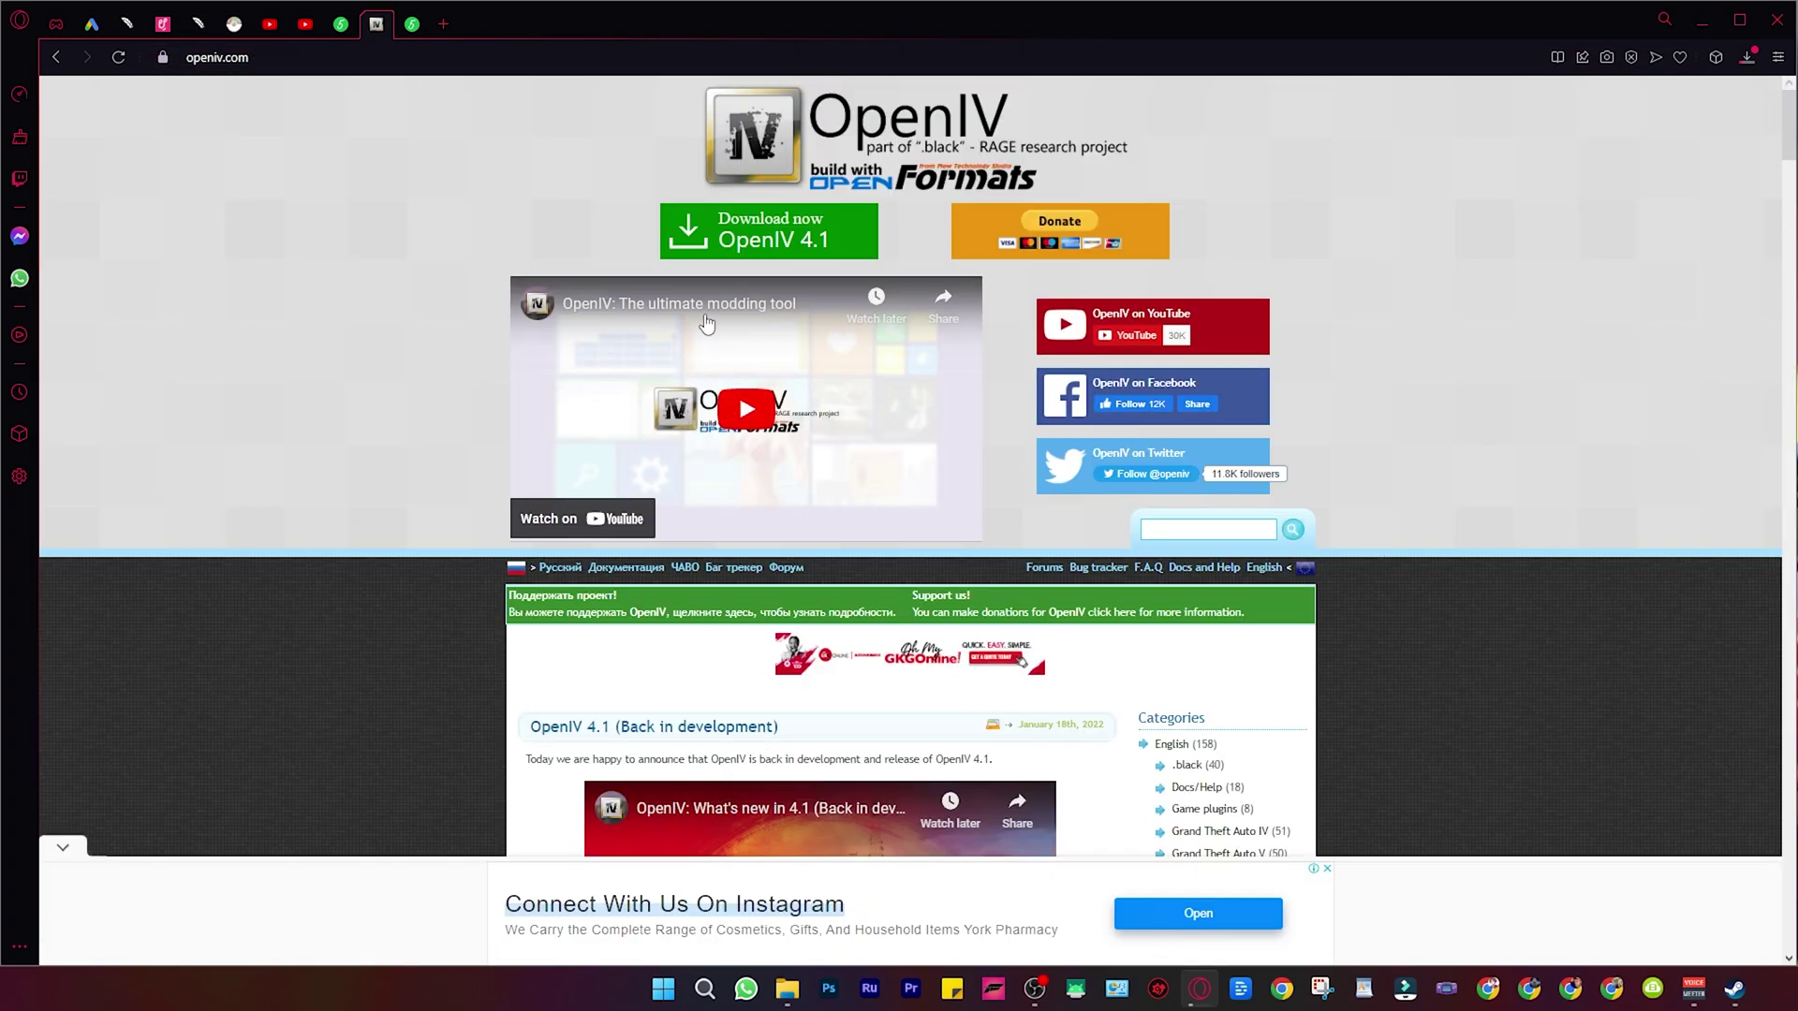
click(784, 225)
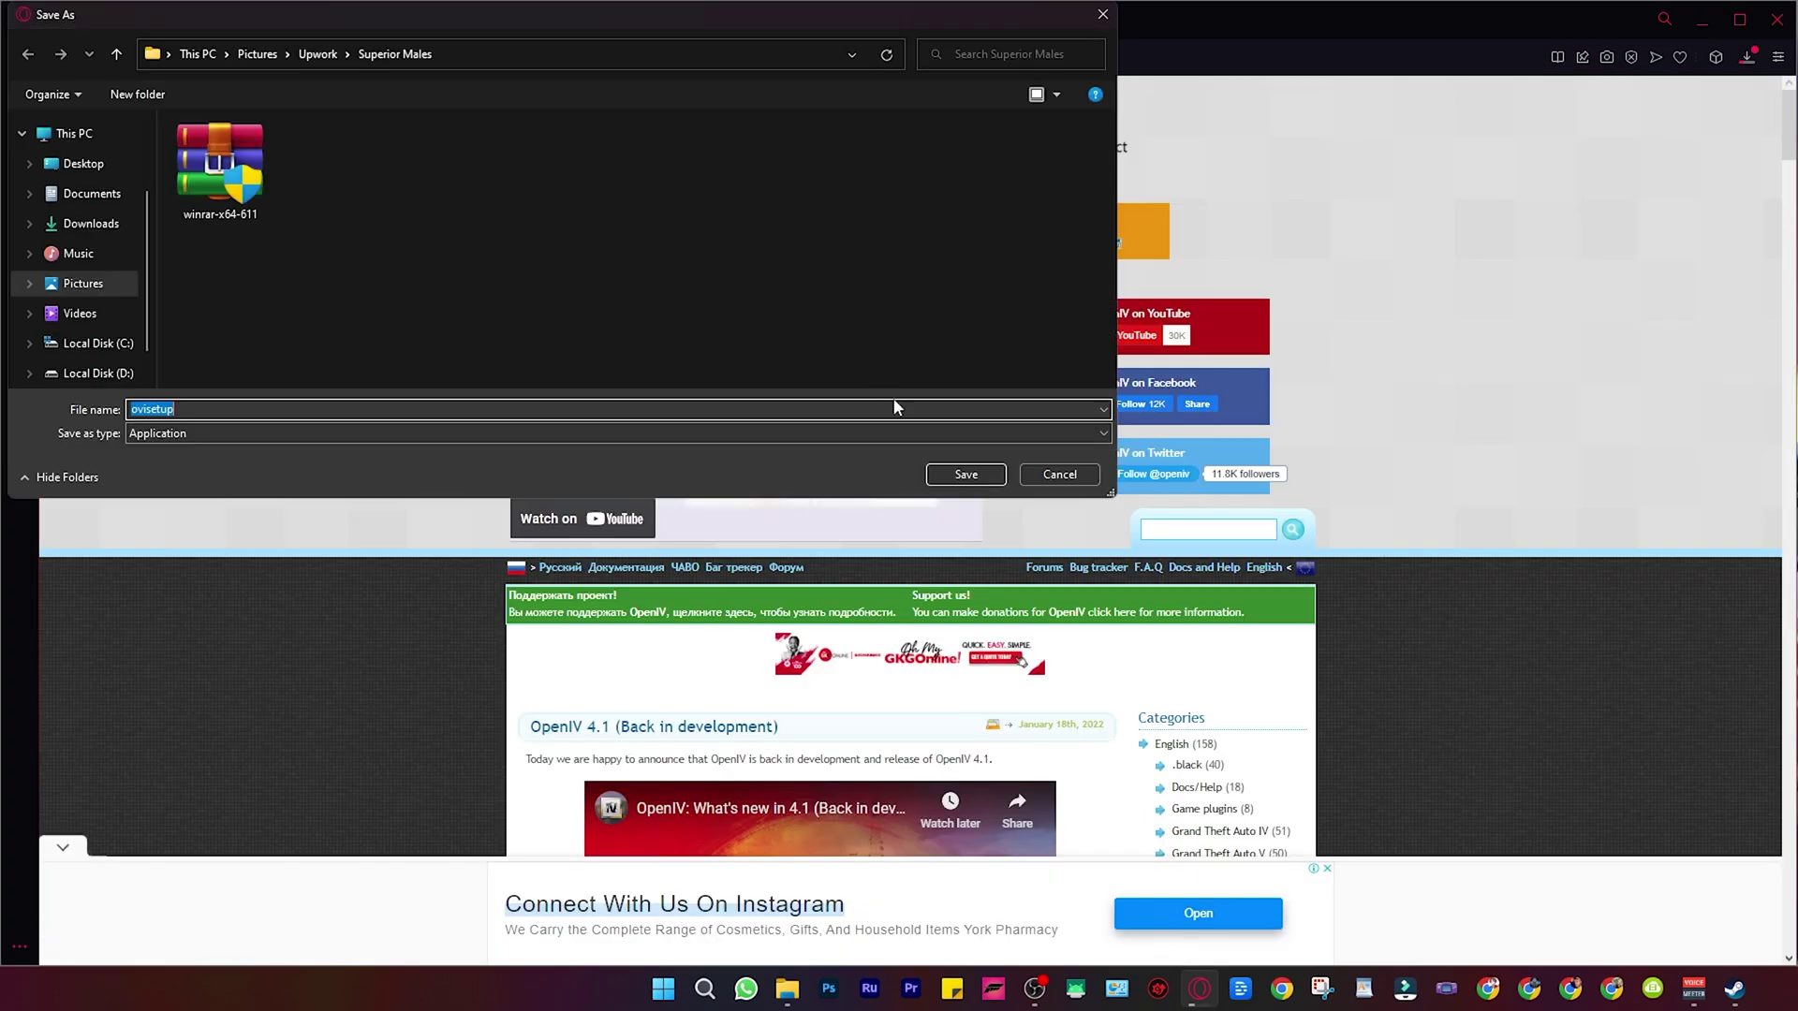
click(965, 475)
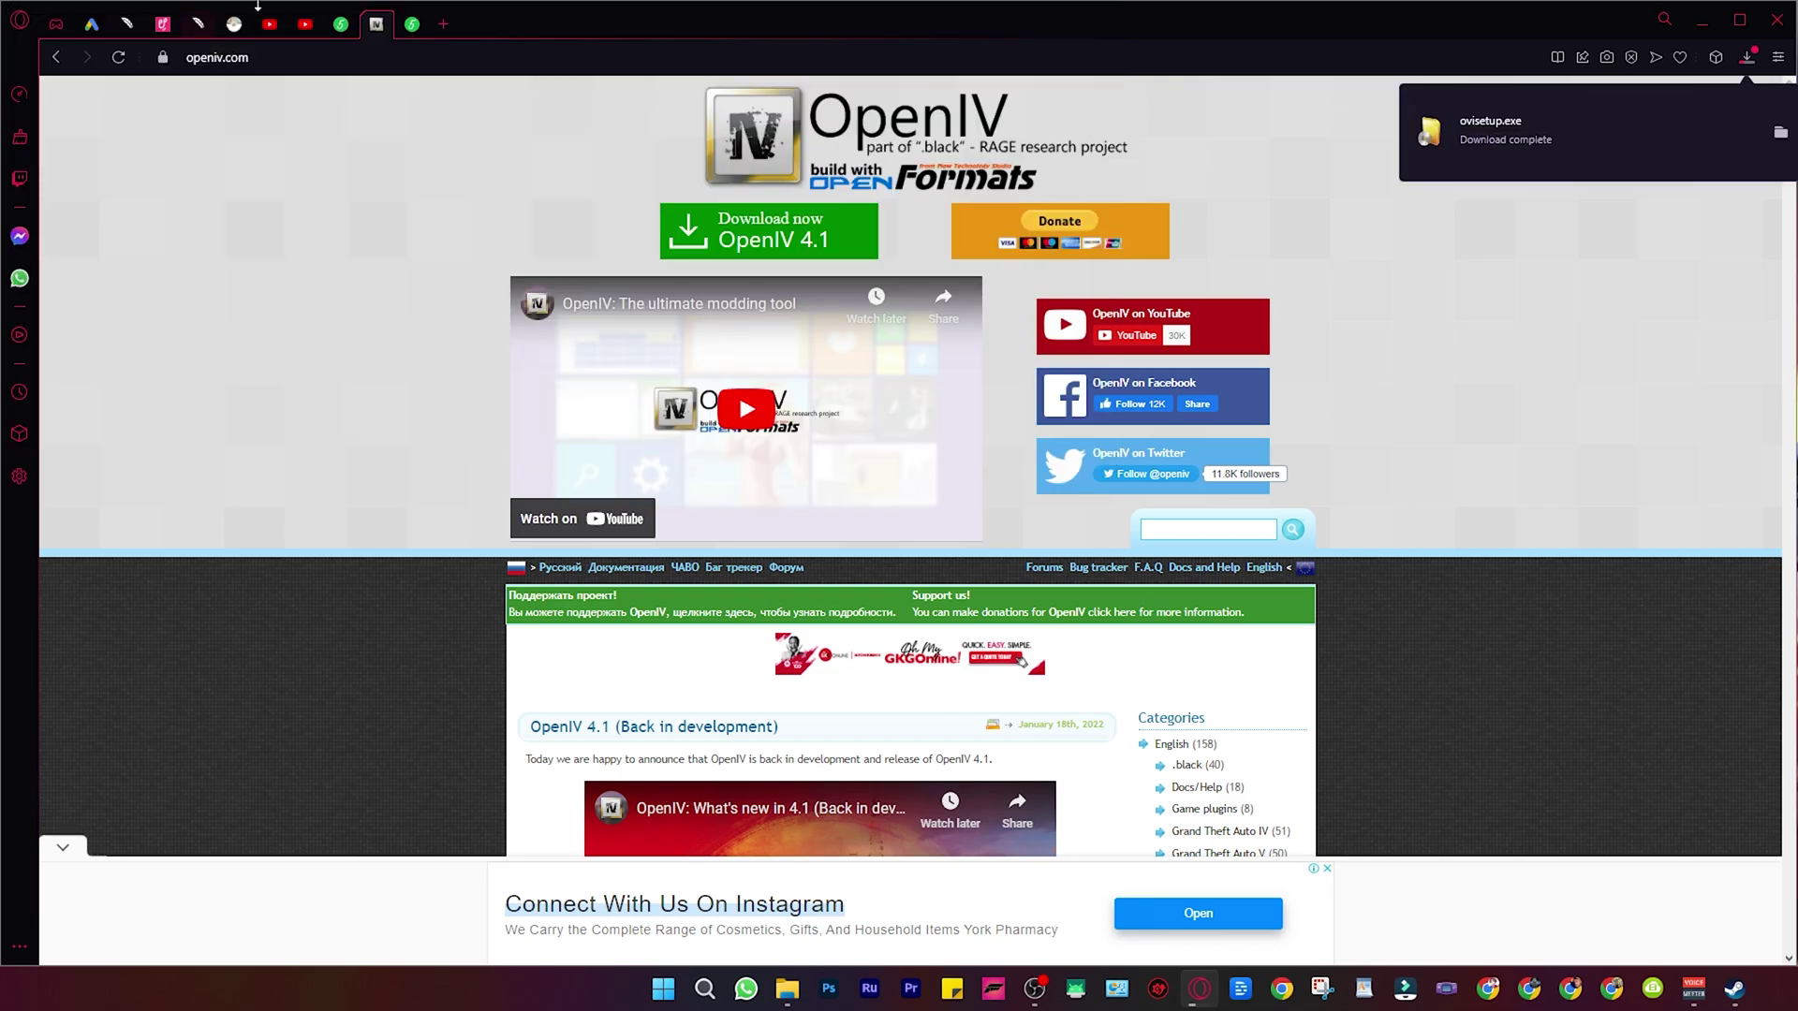
- Download the Script Hook V zip from its mod page
click(339, 28)
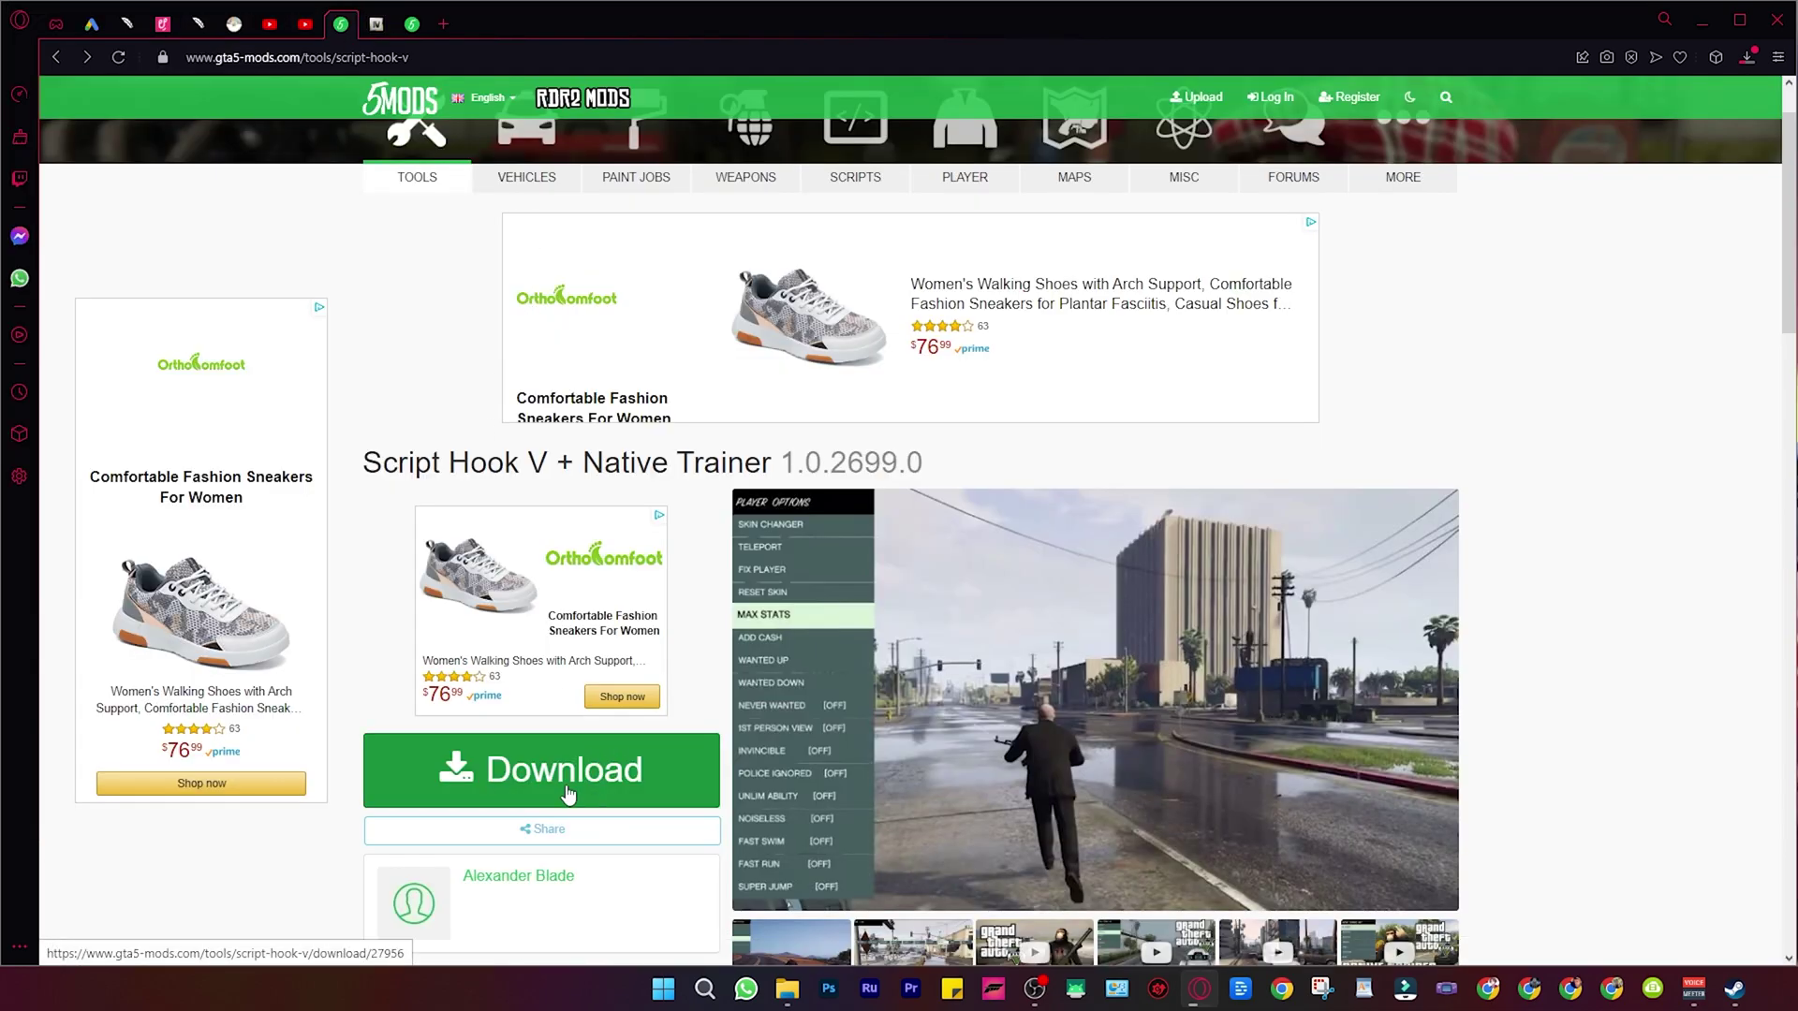
click(568, 794)
click(1197, 747)
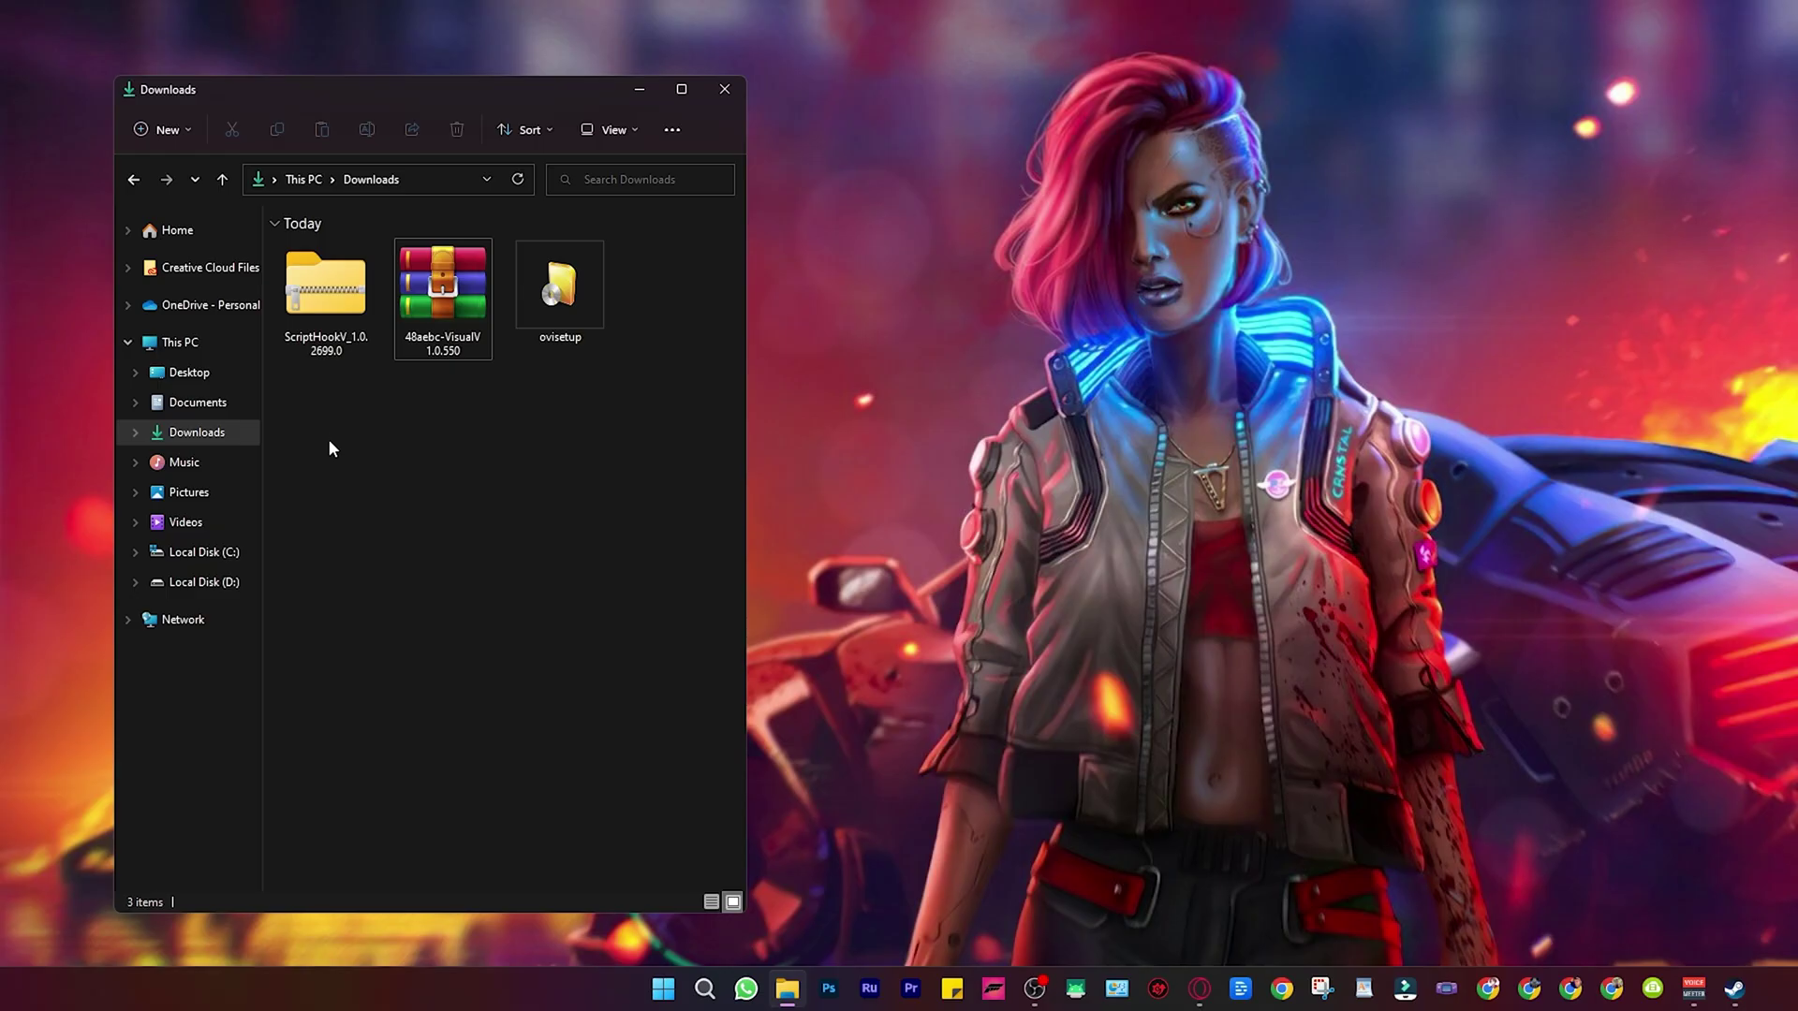
- Extract the VisualV and Script Hook V archives into separate folders with 7-Zip
drag(607, 470, 333, 246)
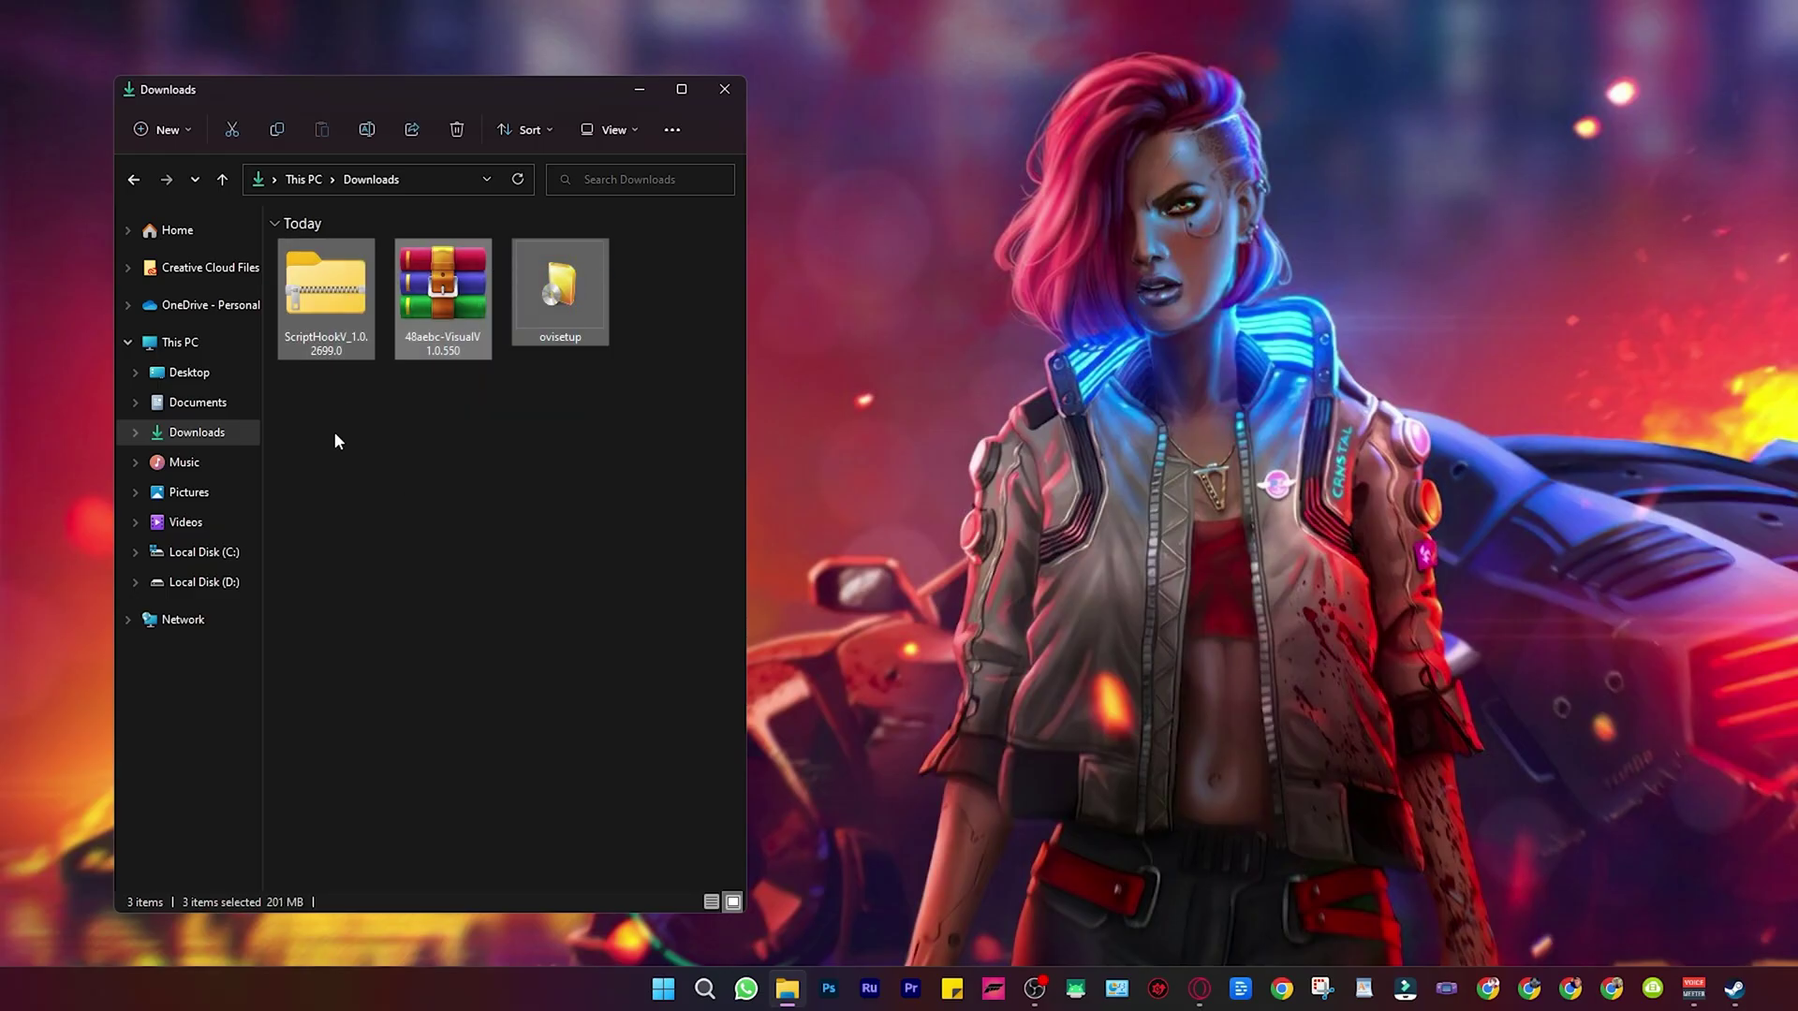
drag(422, 455, 341, 241)
right_click(462, 291)
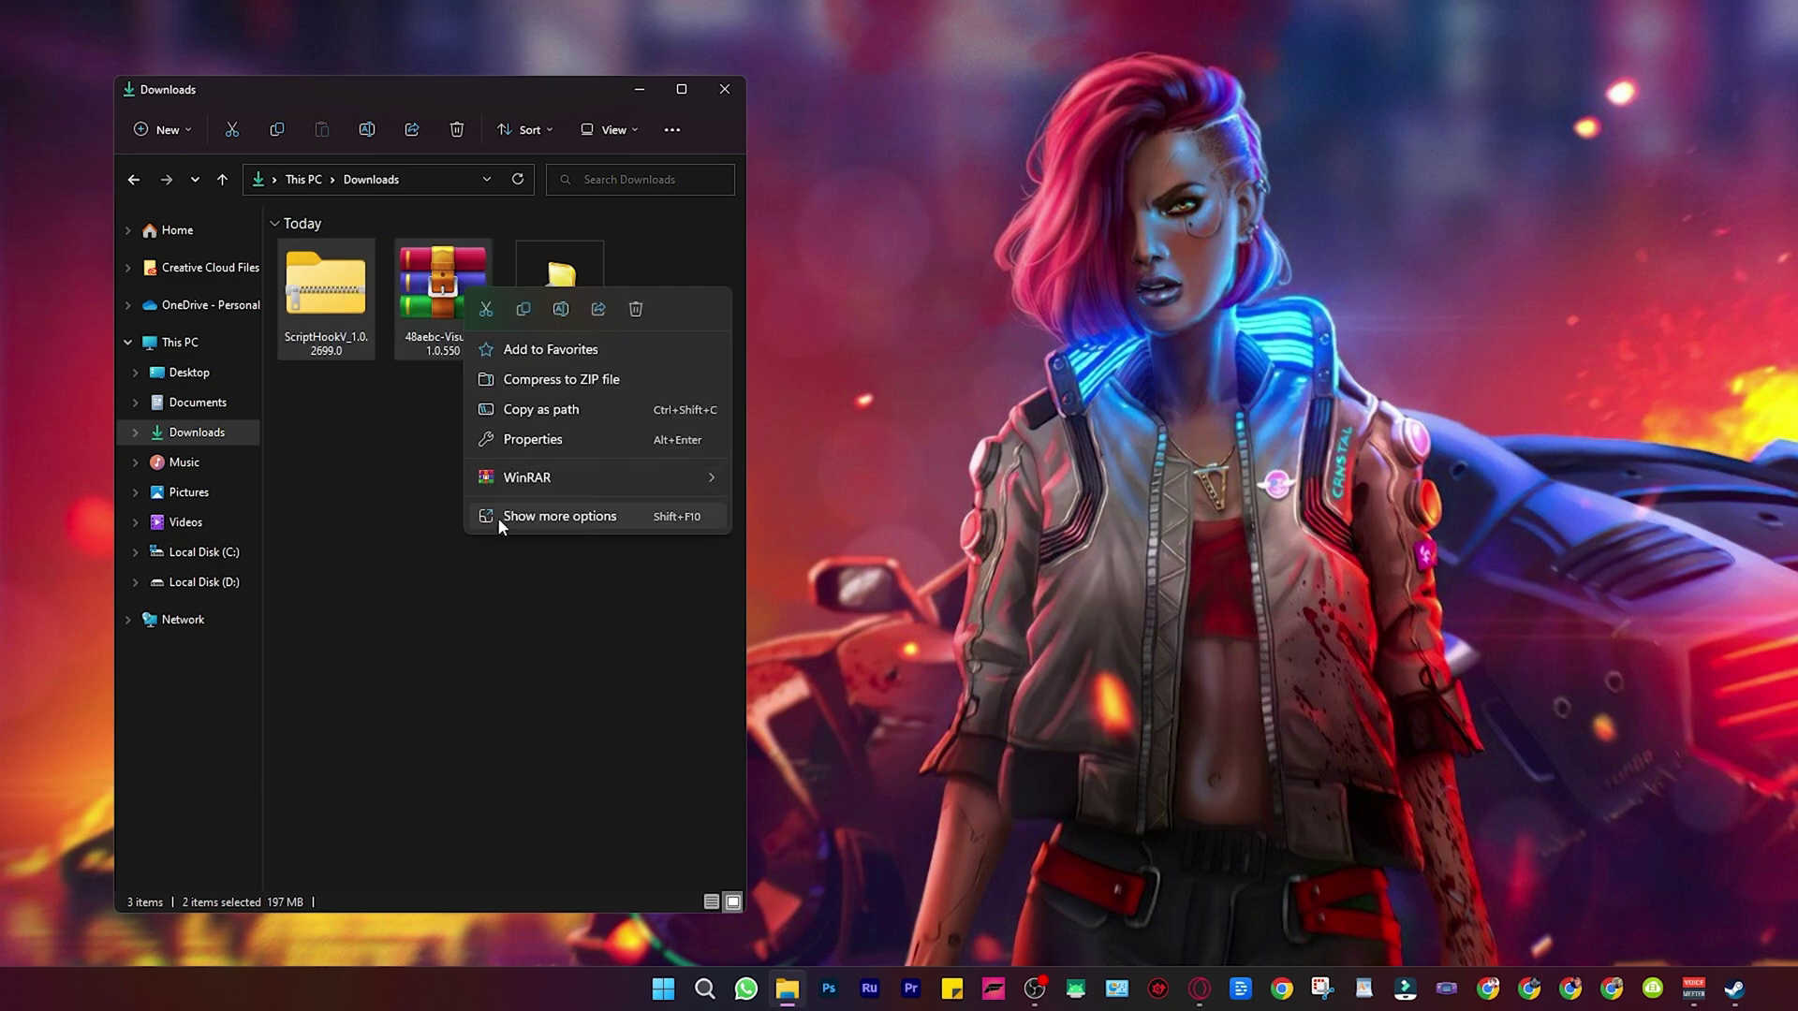
click(551, 524)
mouse_move(569, 322)
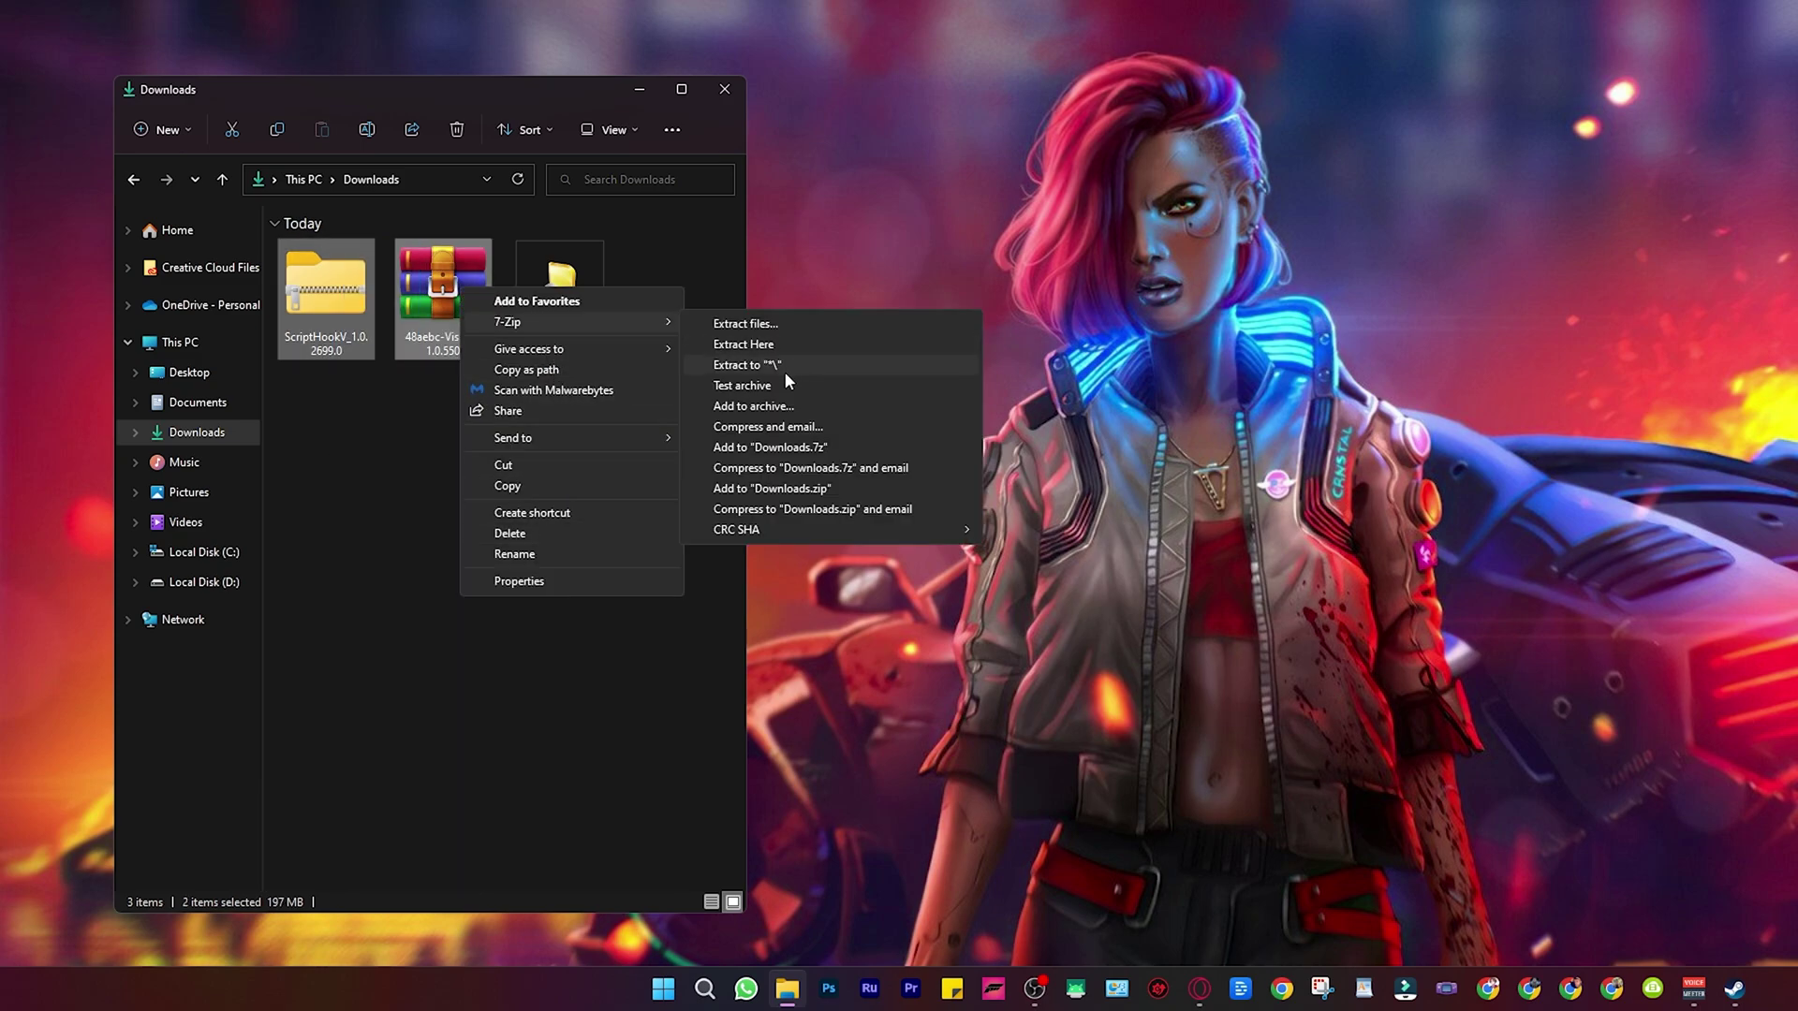
click(785, 371)
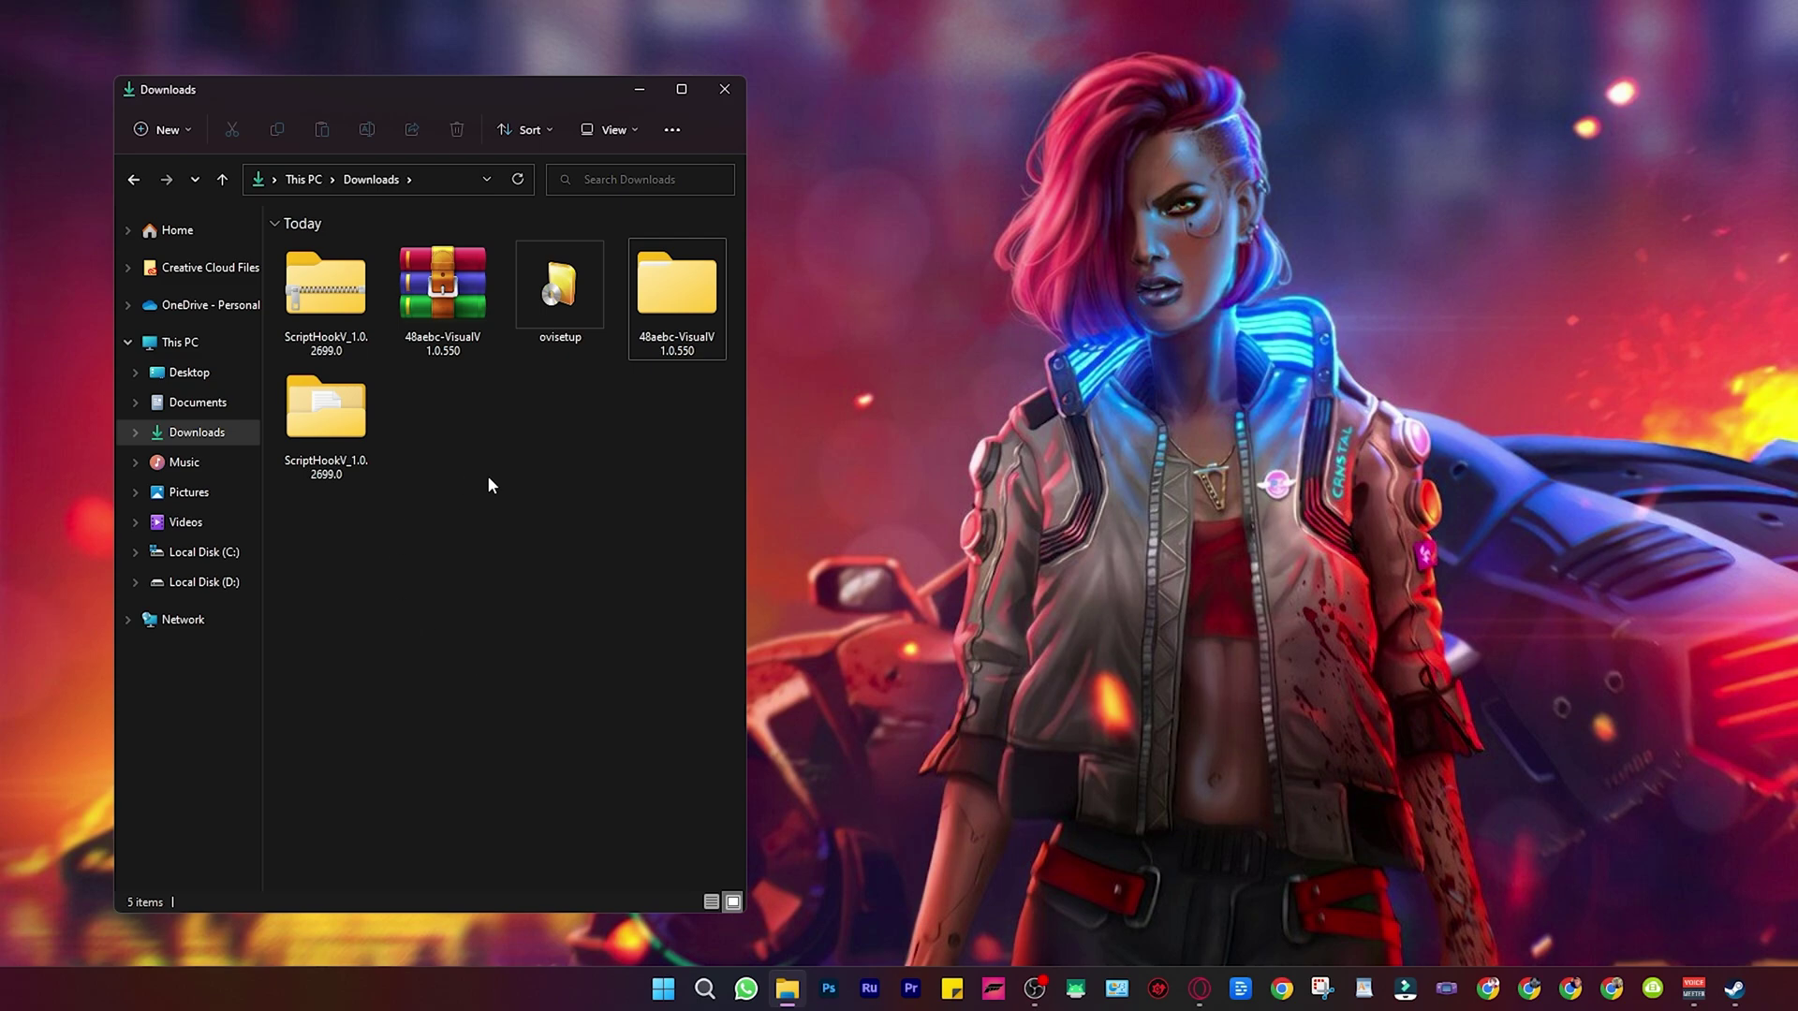
- Run ovisetup, accept the license, install OpenIV on this computer, and close the installer
double_click(560, 289)
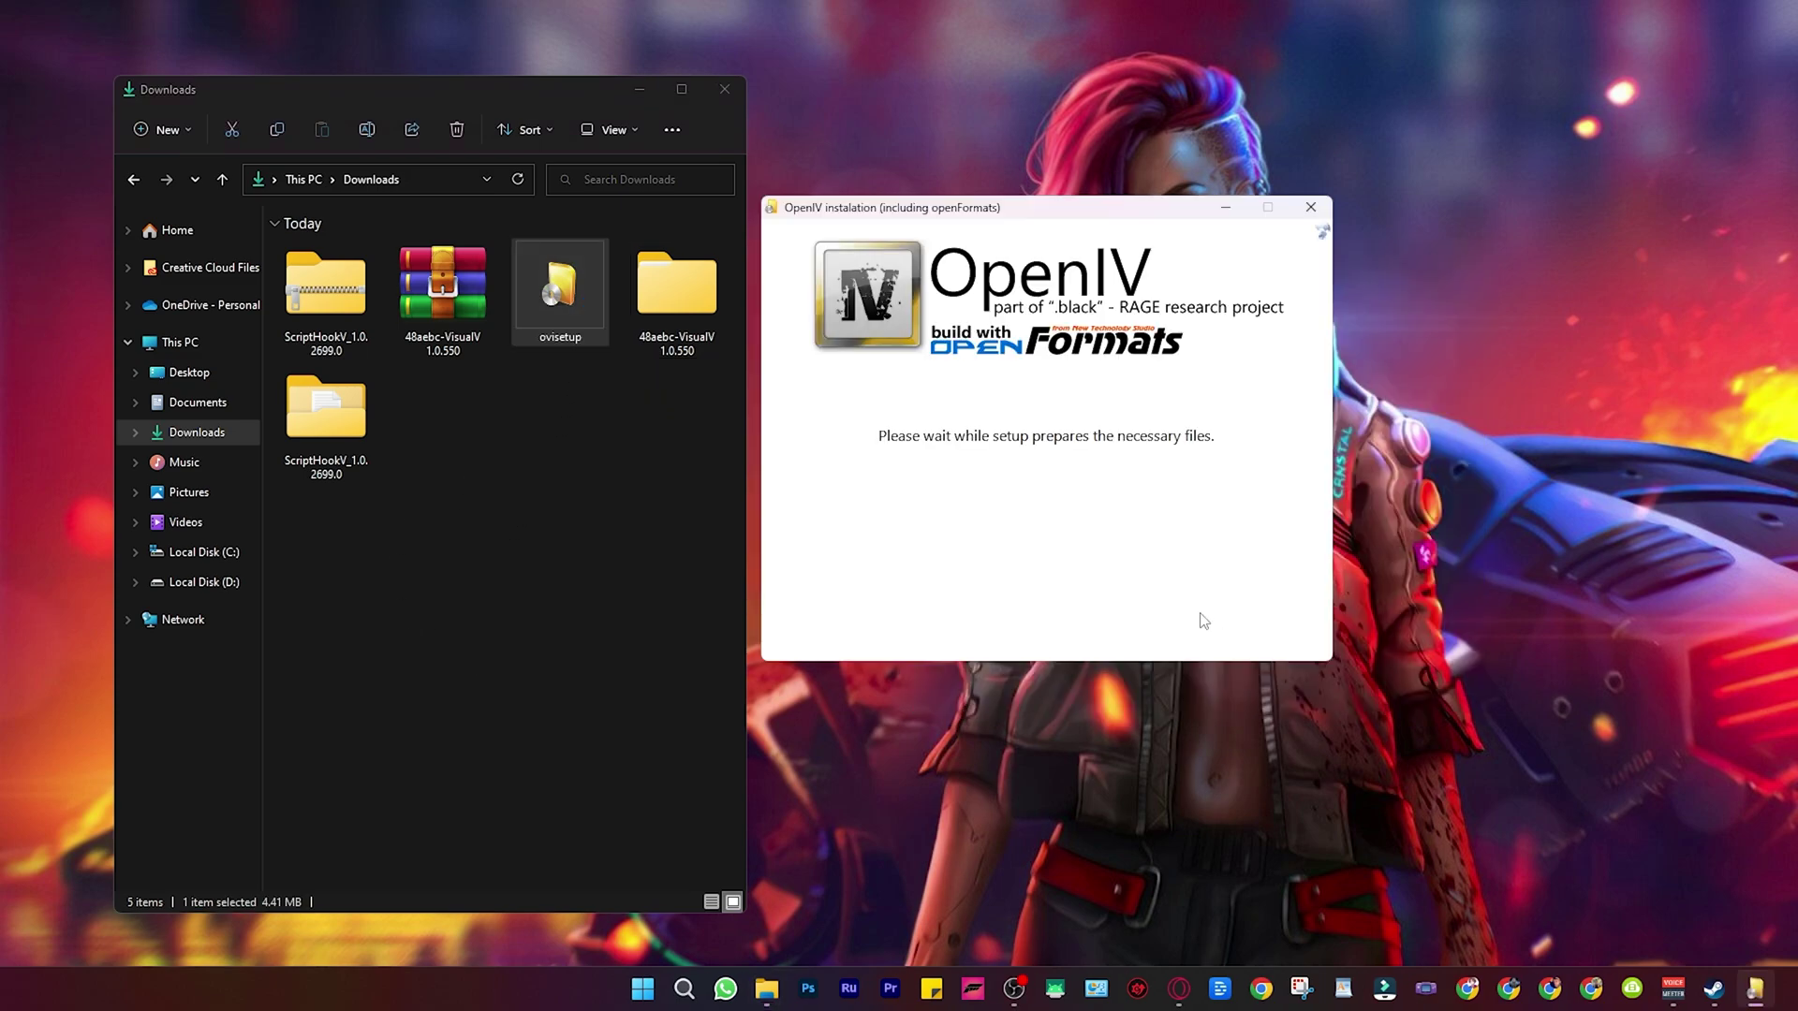
click(944, 620)
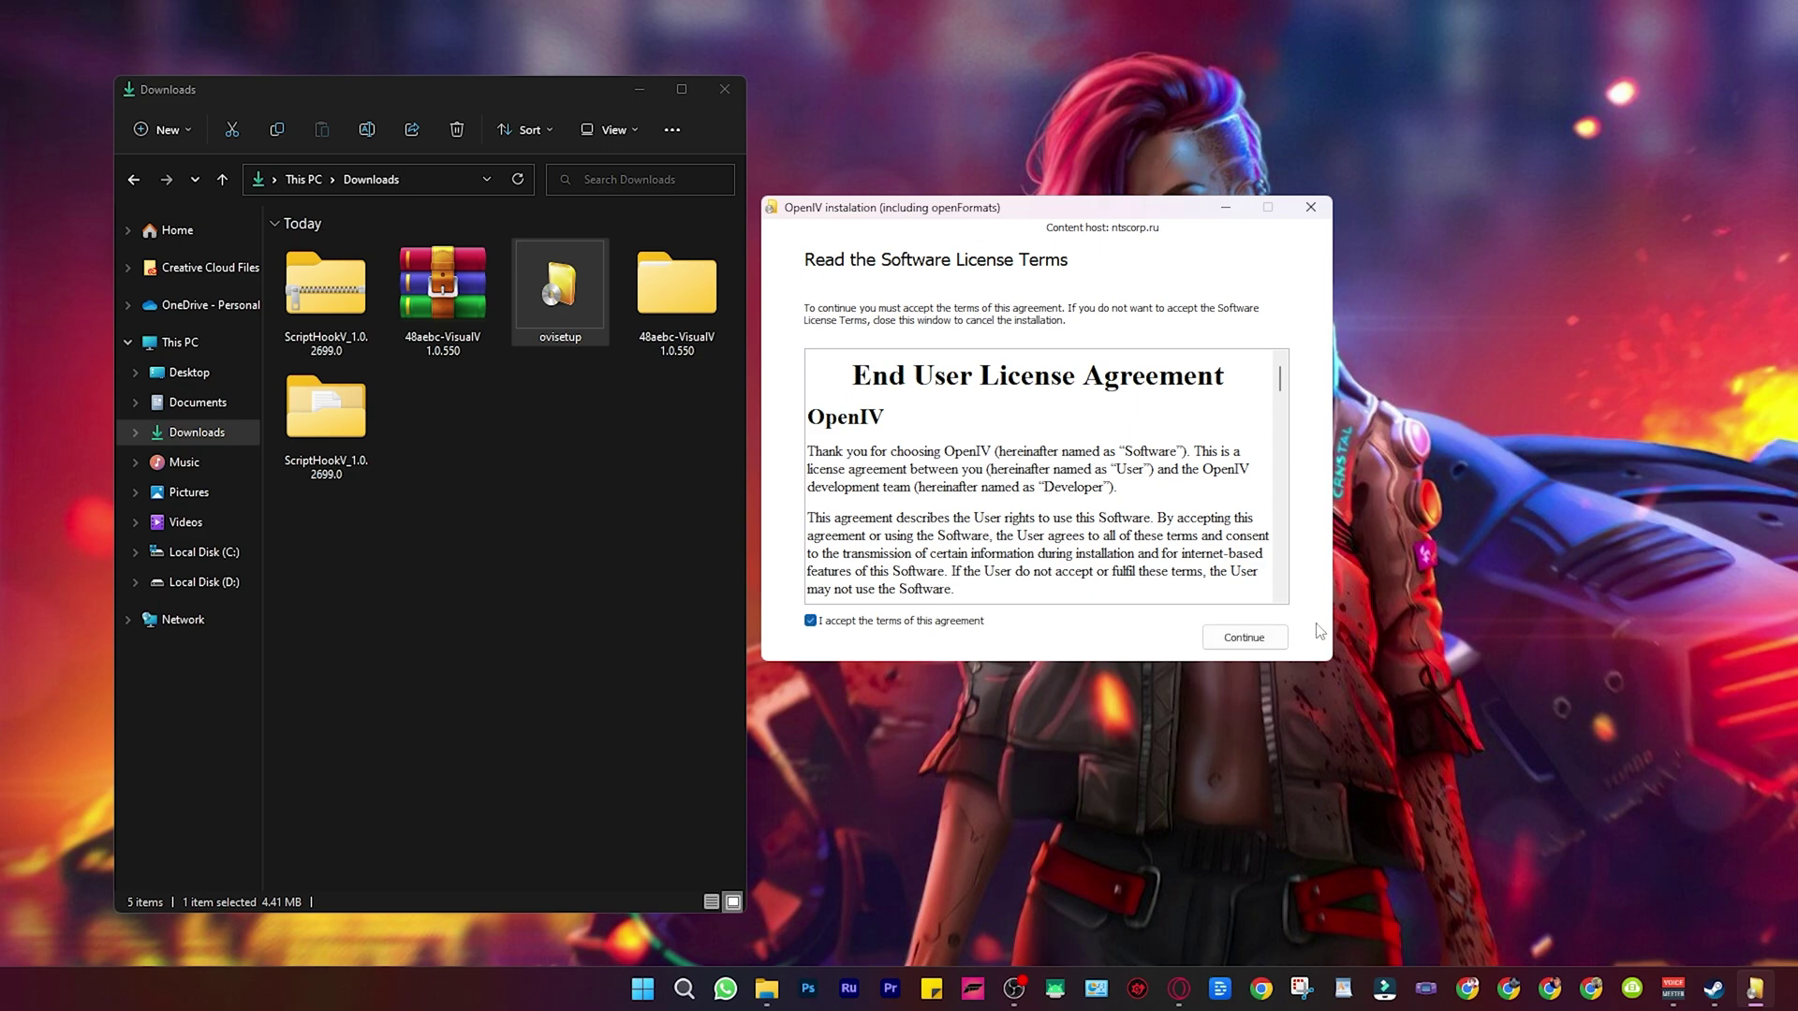
click(1244, 638)
click(1244, 638)
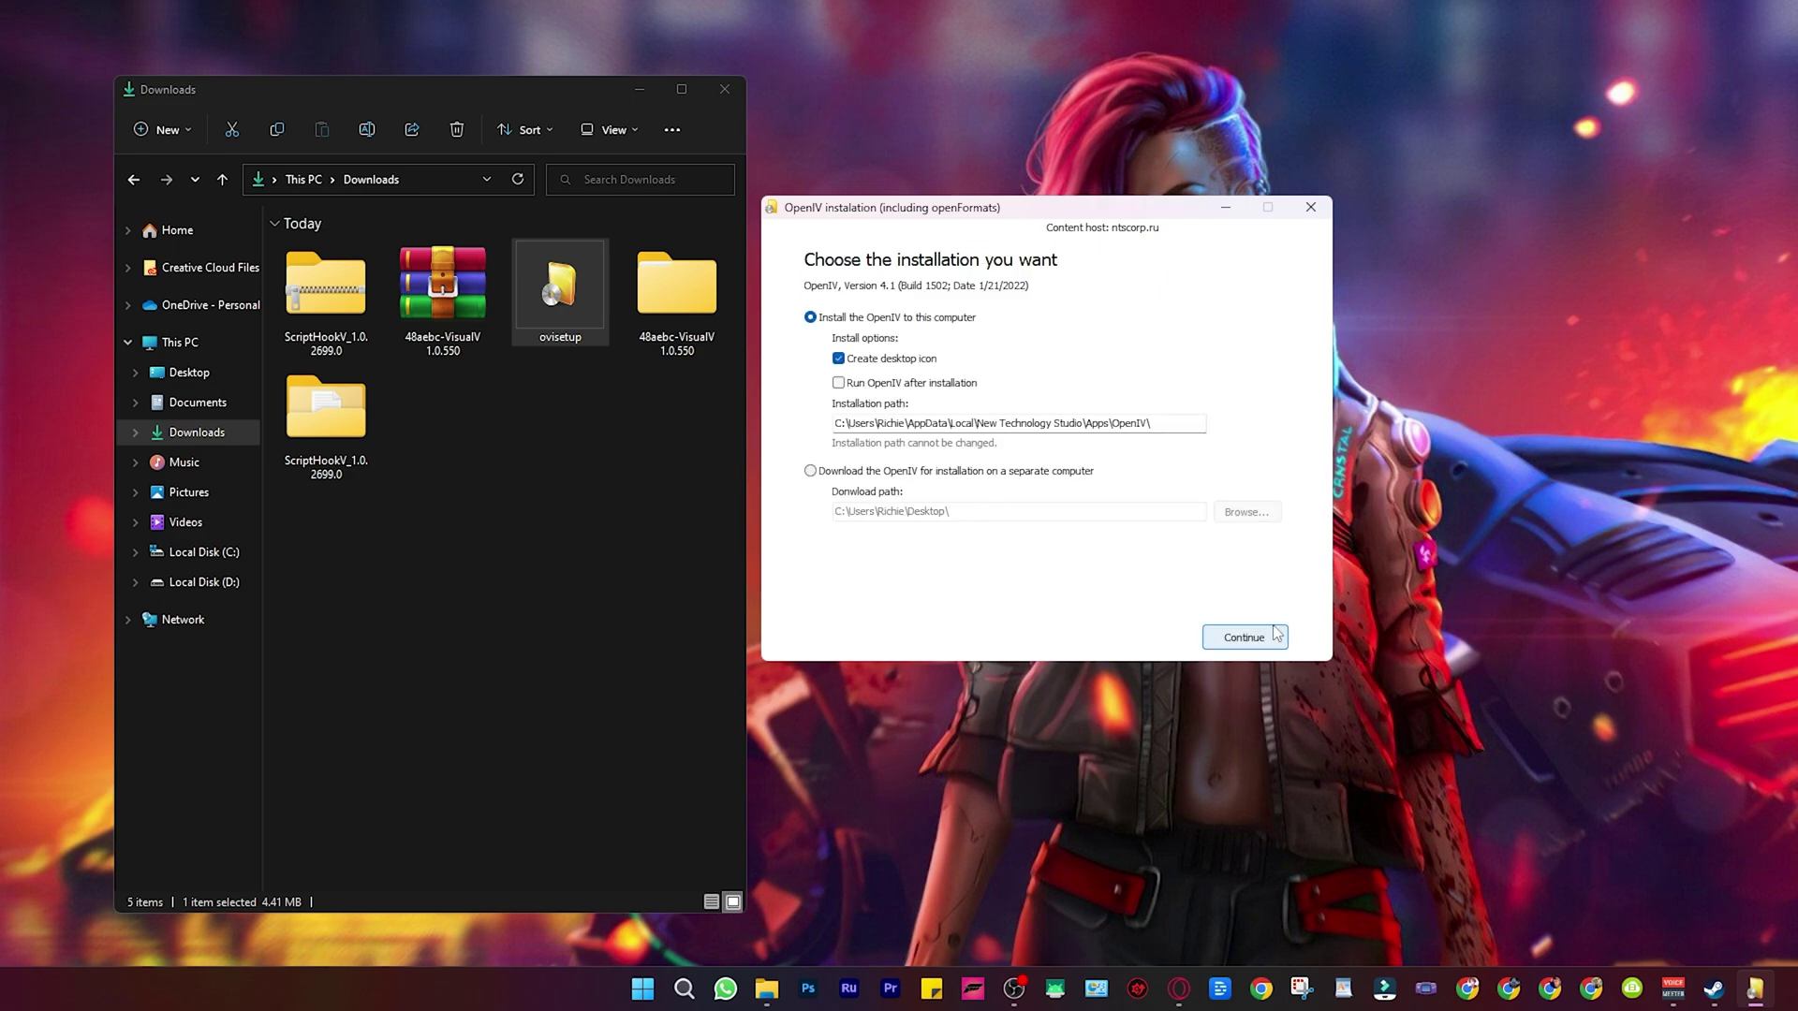
click(1184, 554)
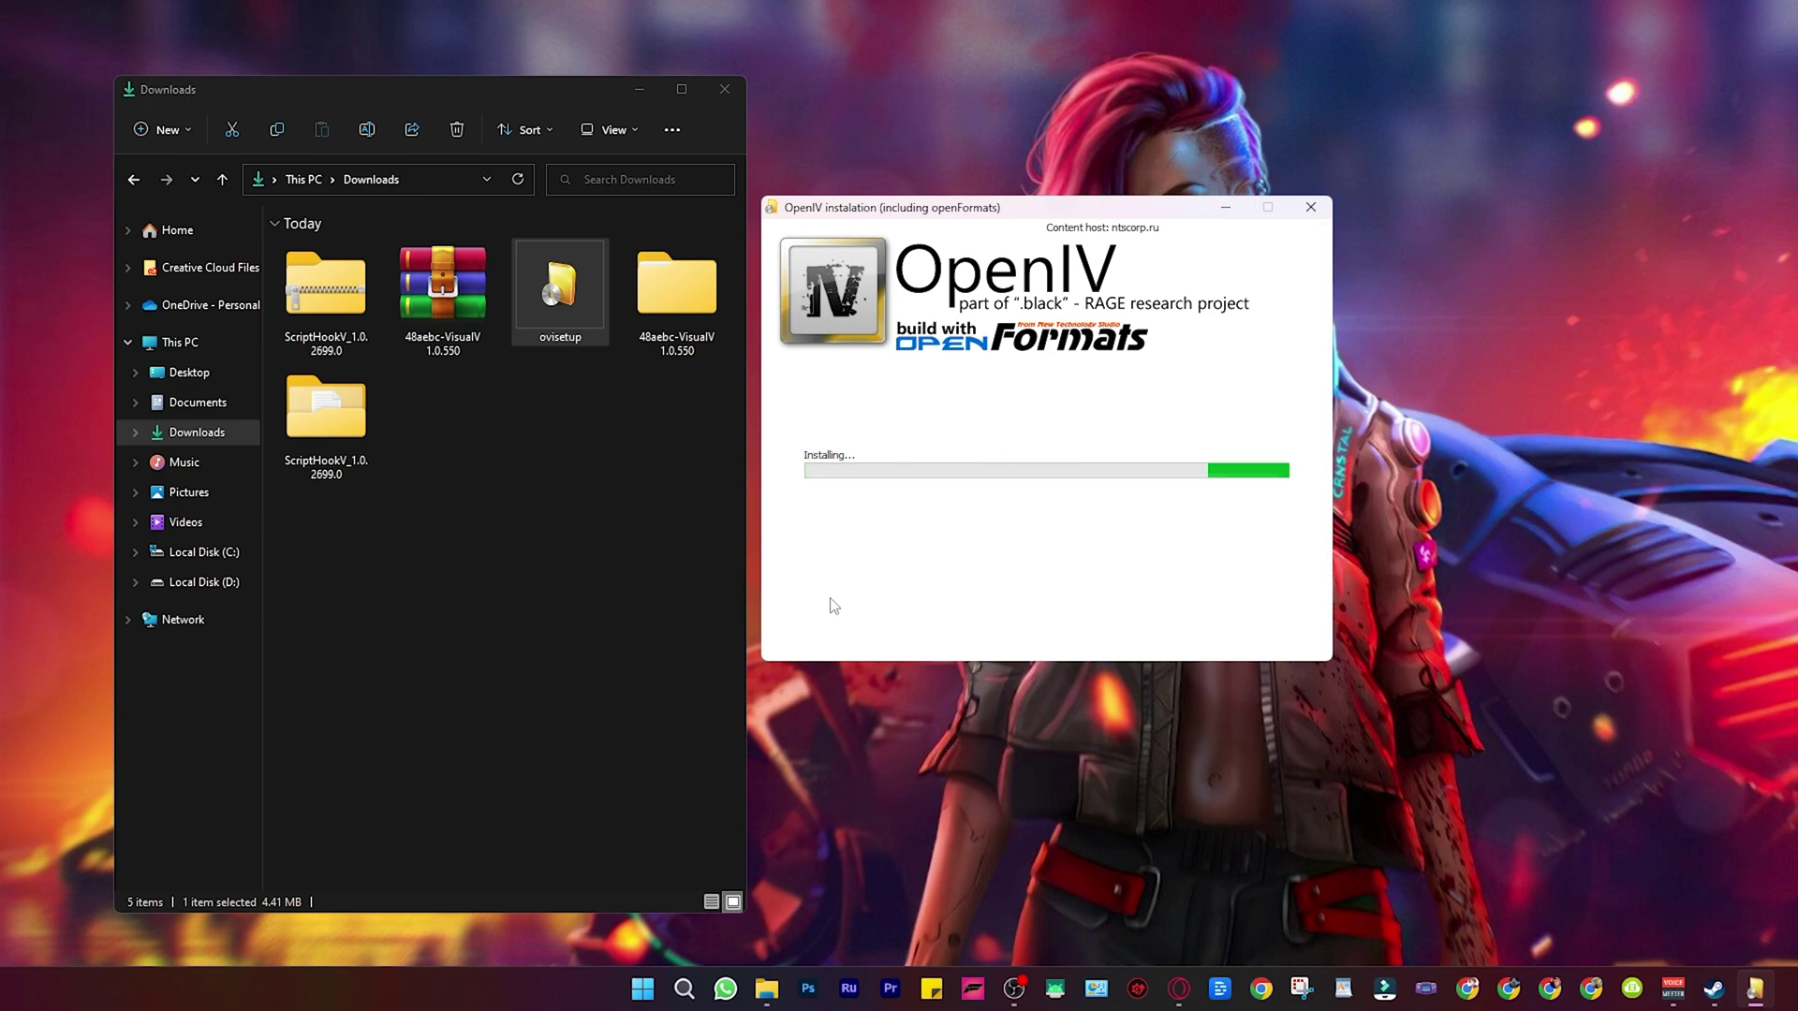
click(1222, 634)
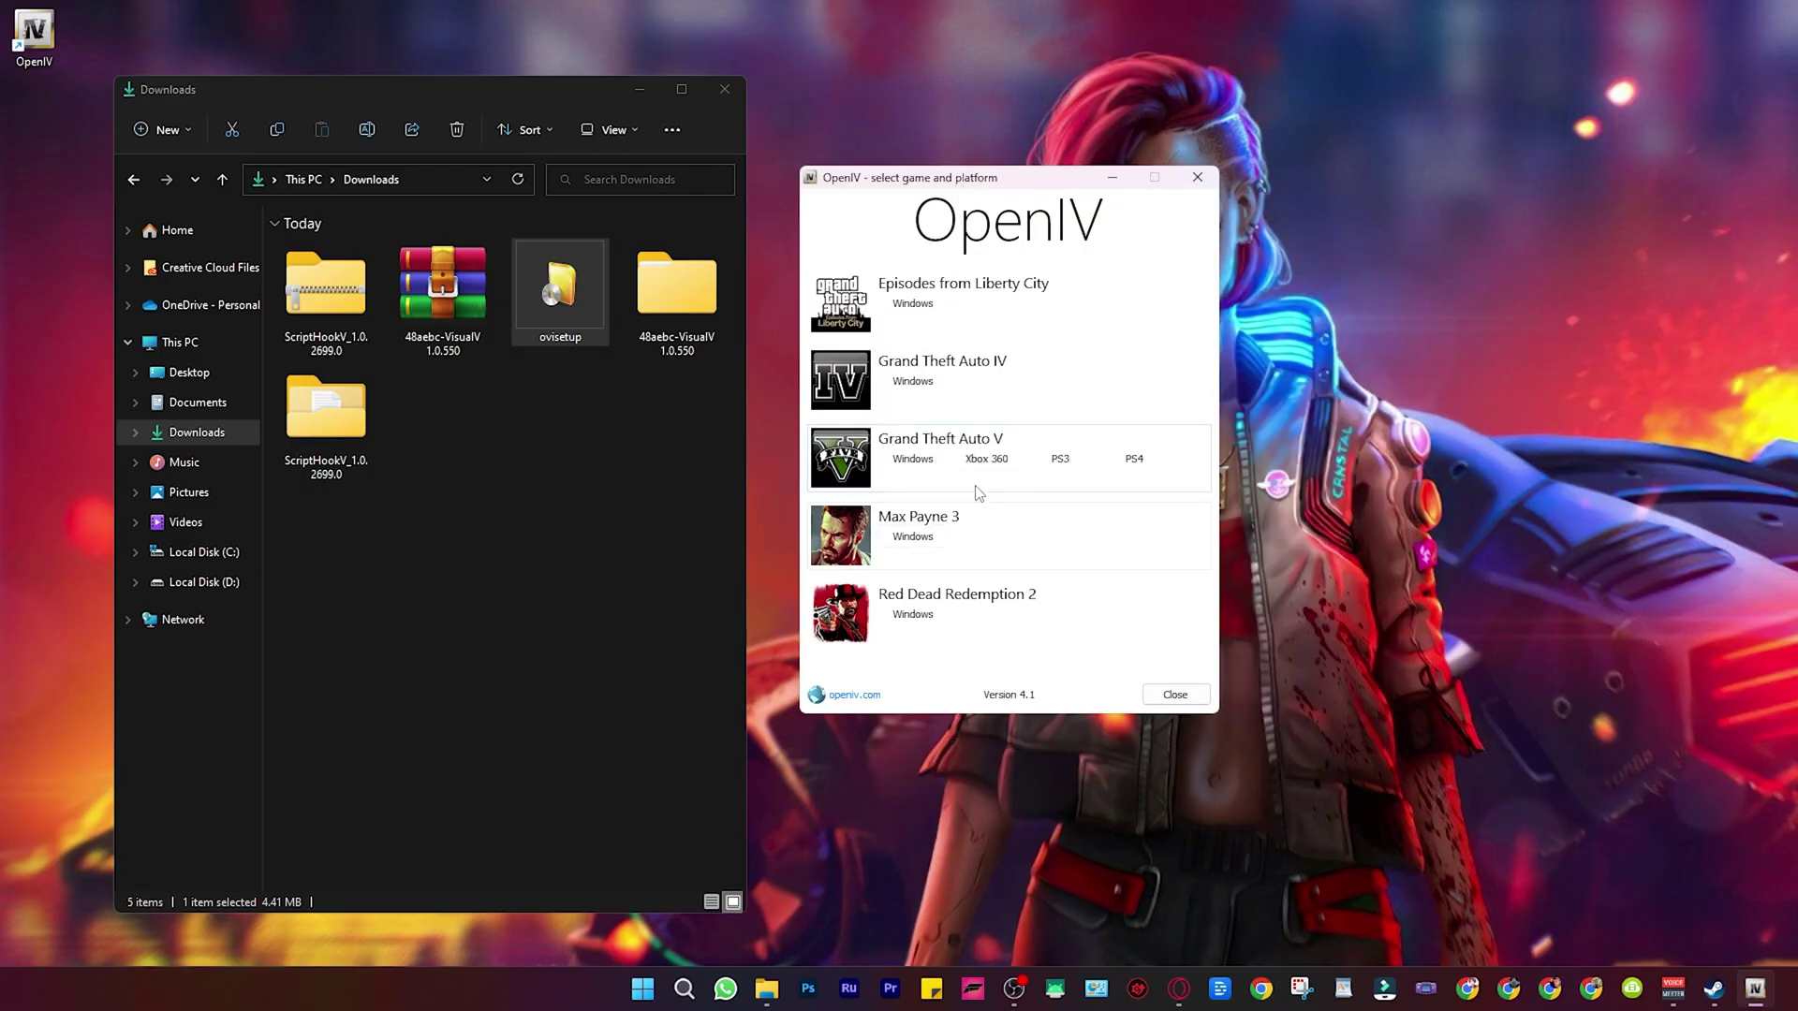
- Set OpenIV's GTA V Windows folder to D:\SteamLibrary\steamapps\common\Grand Theft Auto V and pass the backup reminder
click(916, 460)
drag(1125, 343, 964, 271)
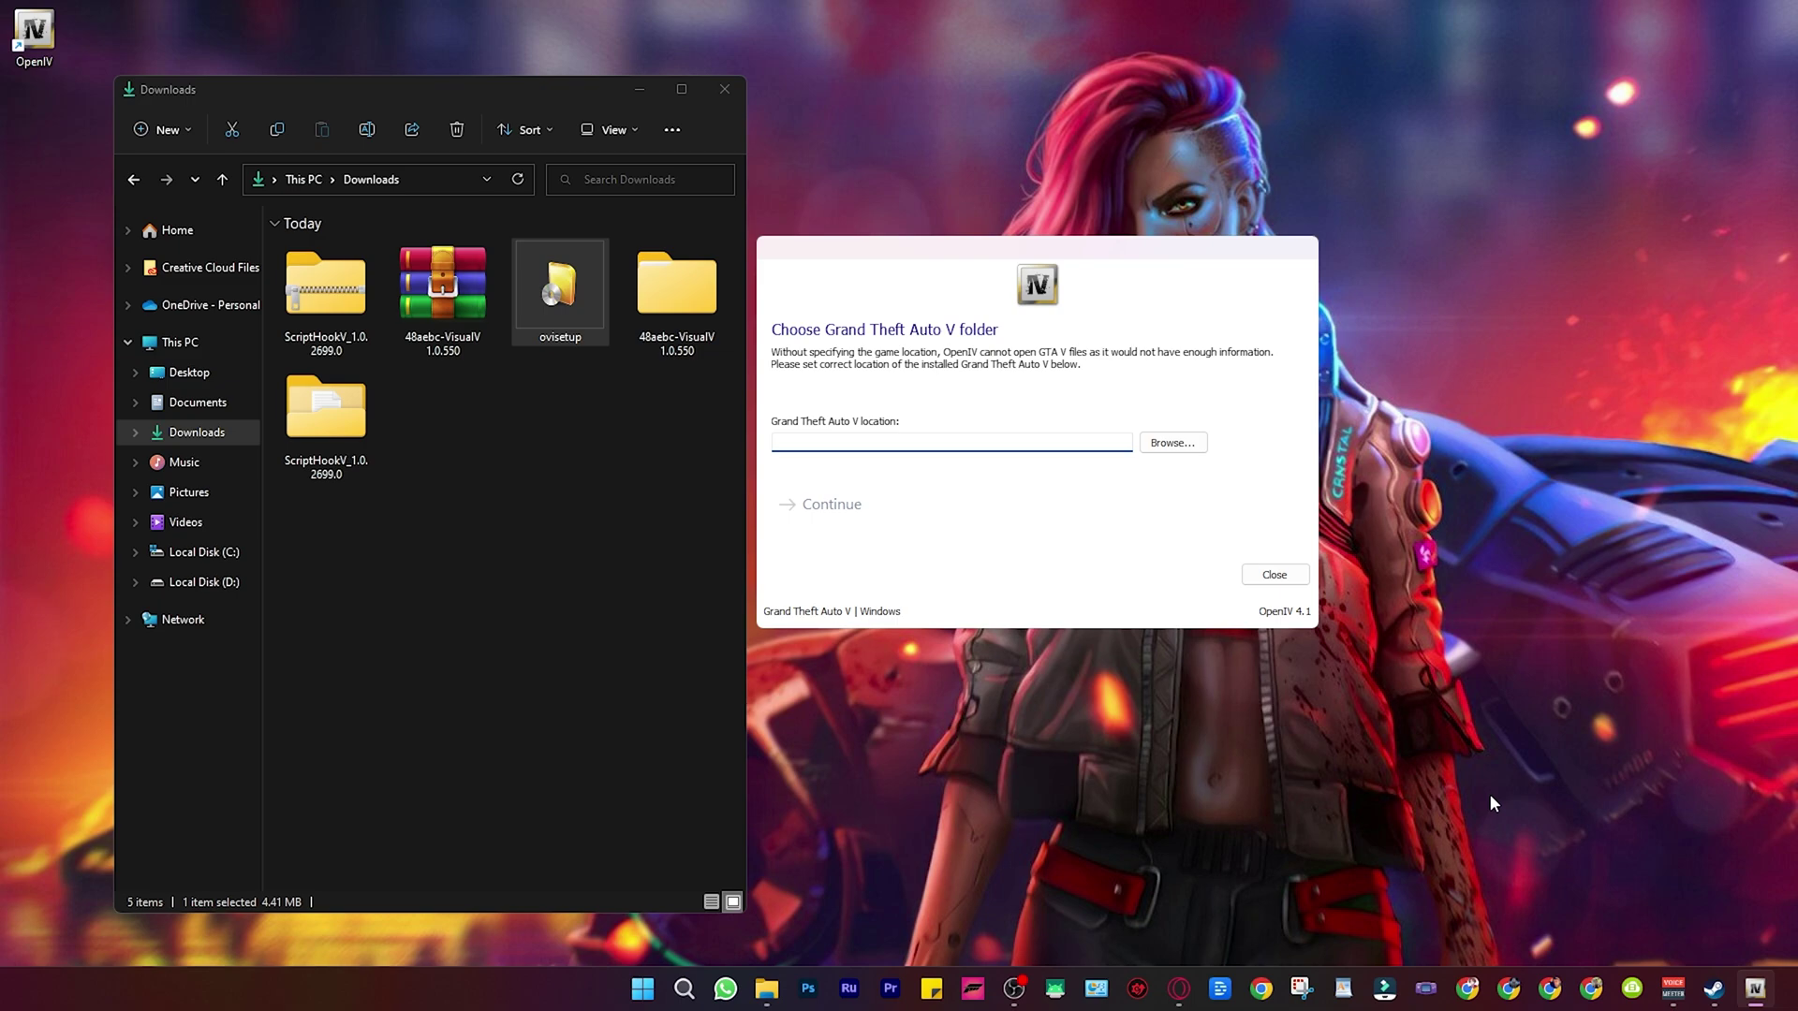
click(1171, 443)
click(855, 668)
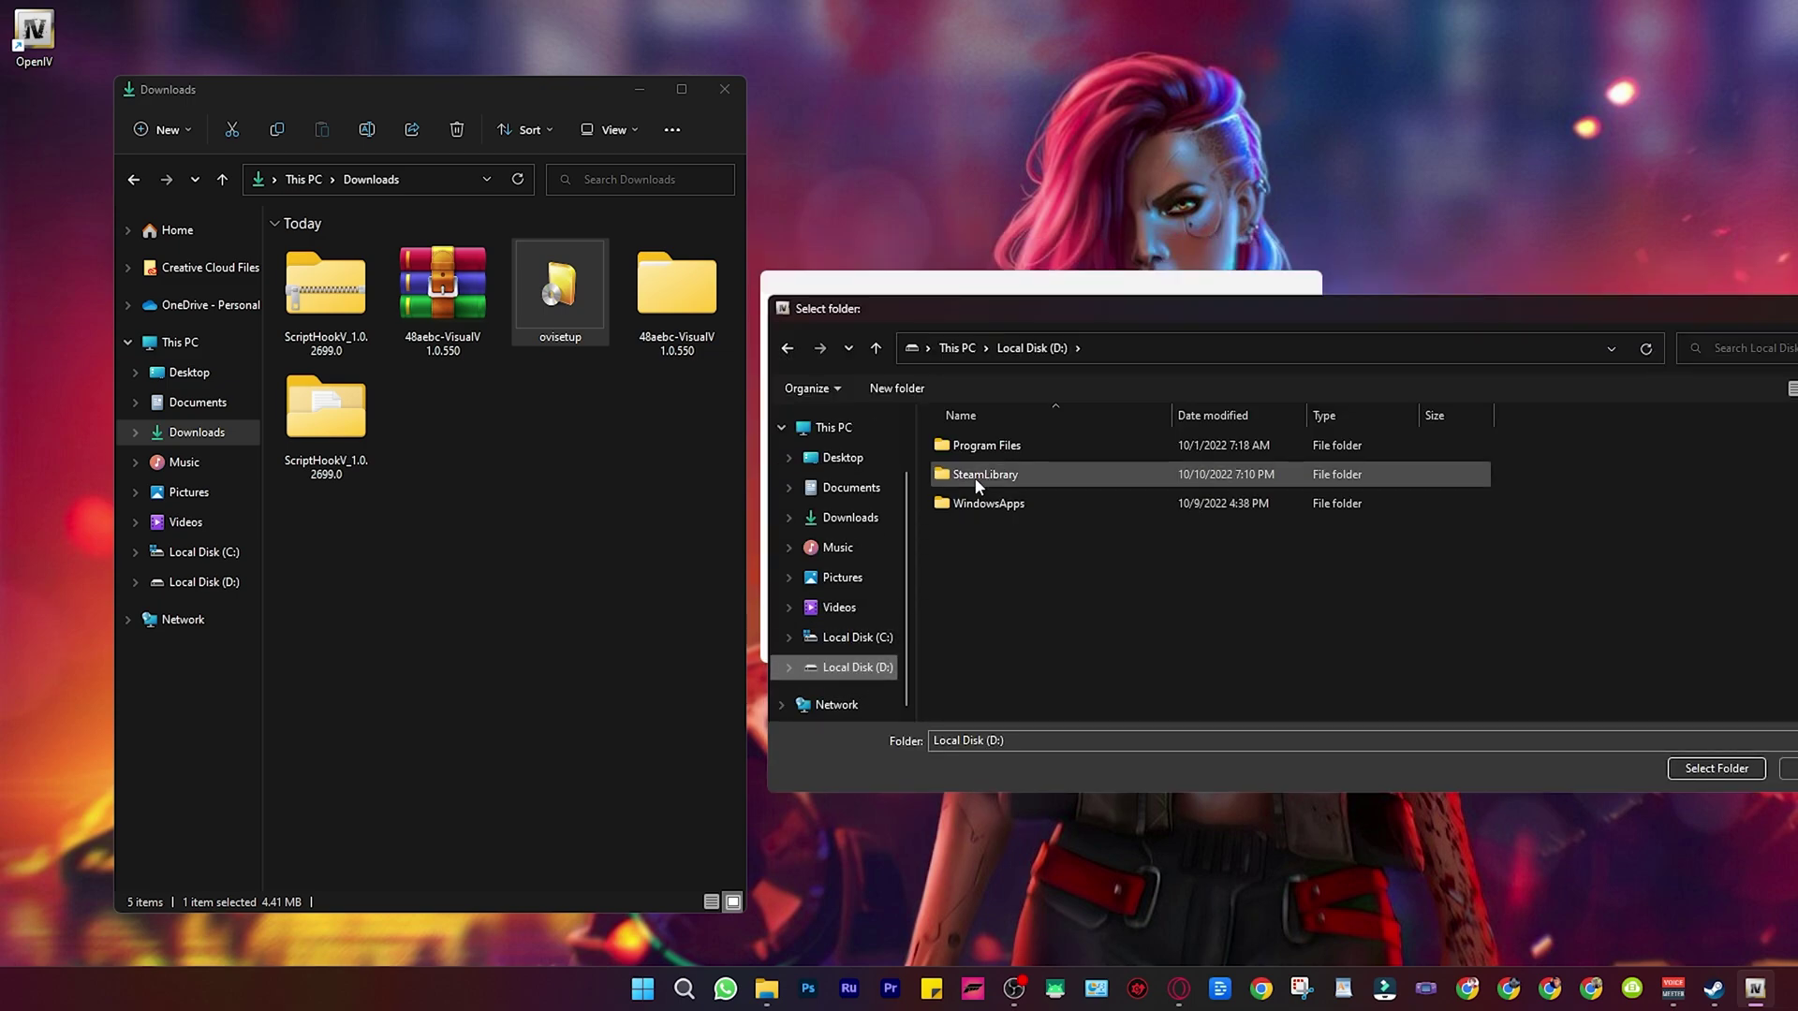
double_click(974, 475)
click(968, 451)
double_click(968, 452)
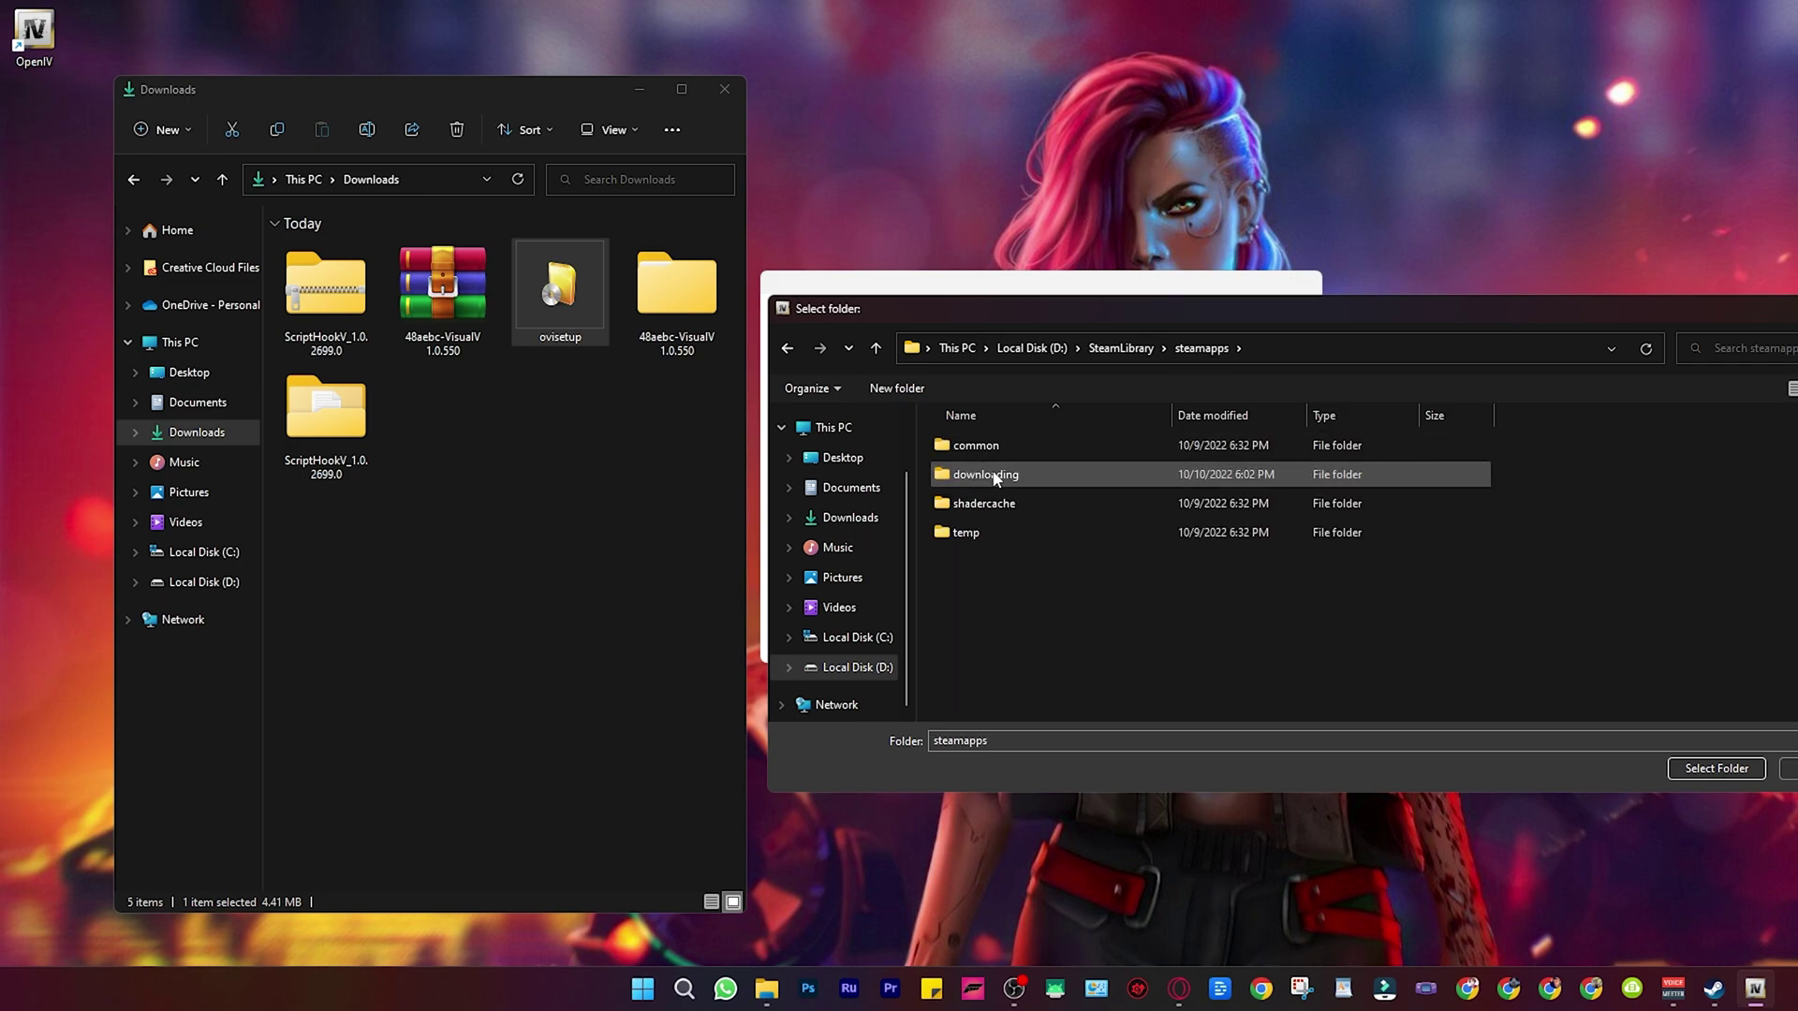
double_click(978, 448)
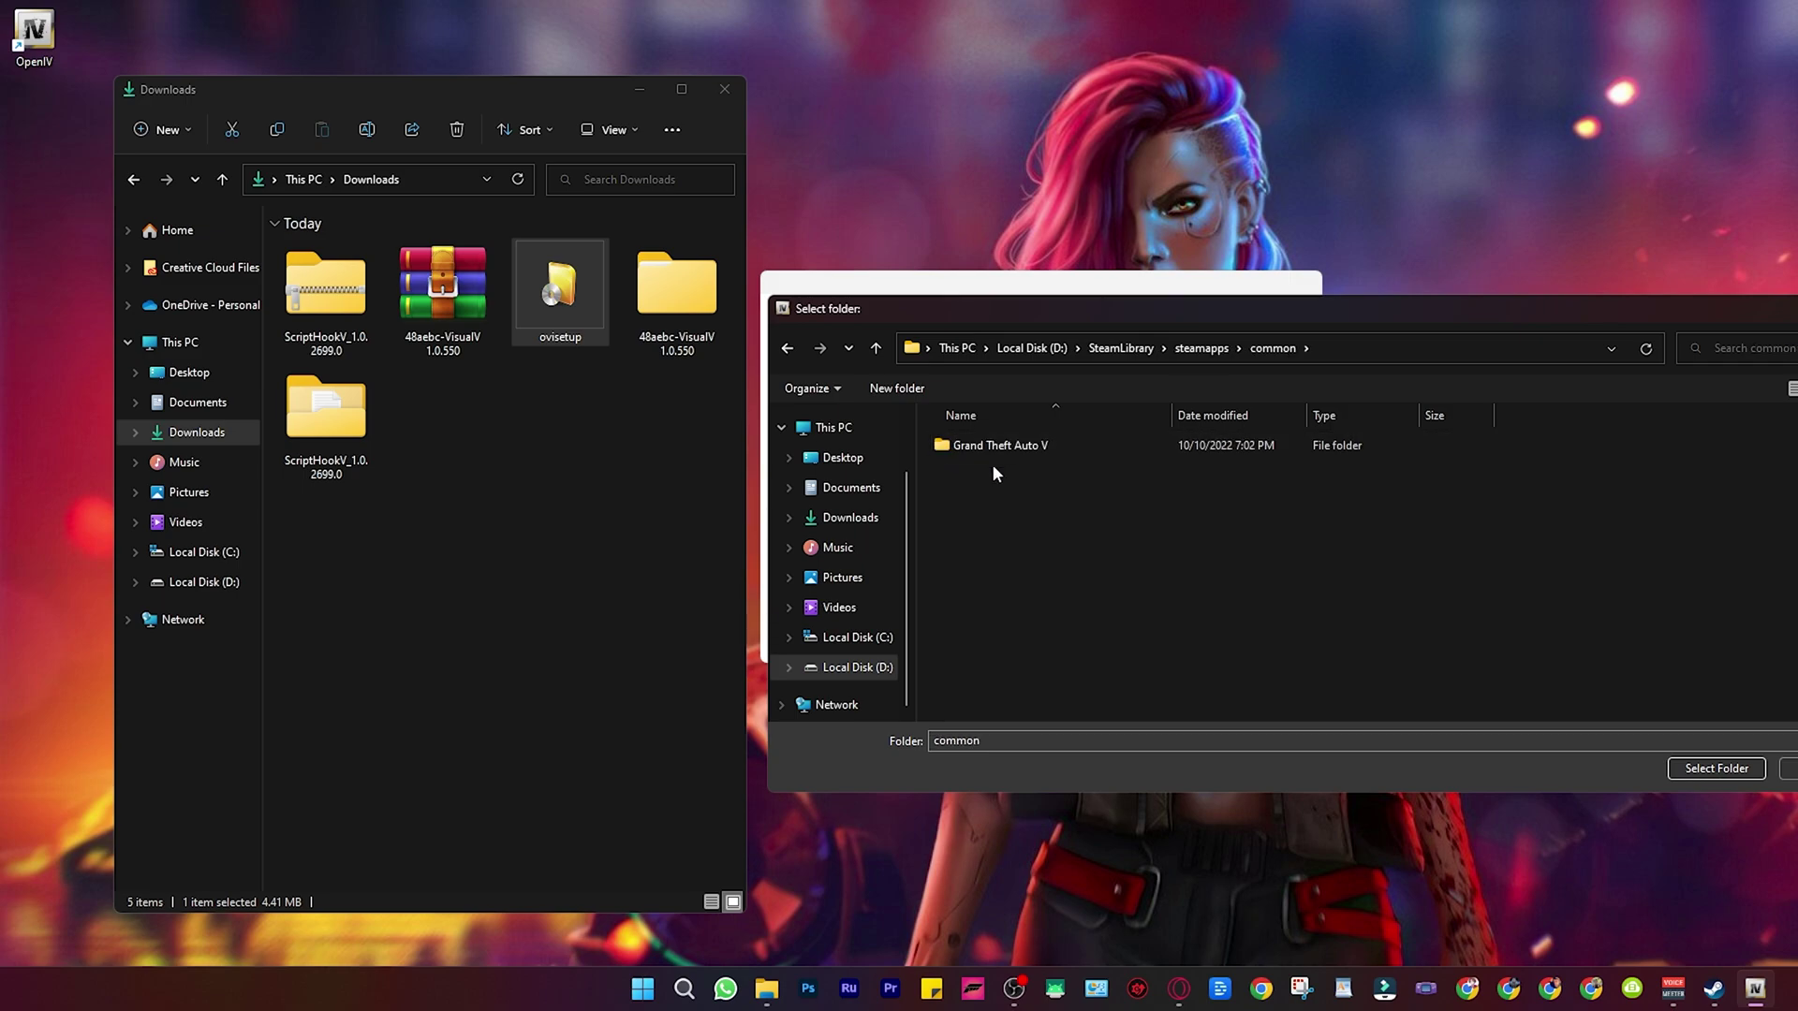
click(1697, 770)
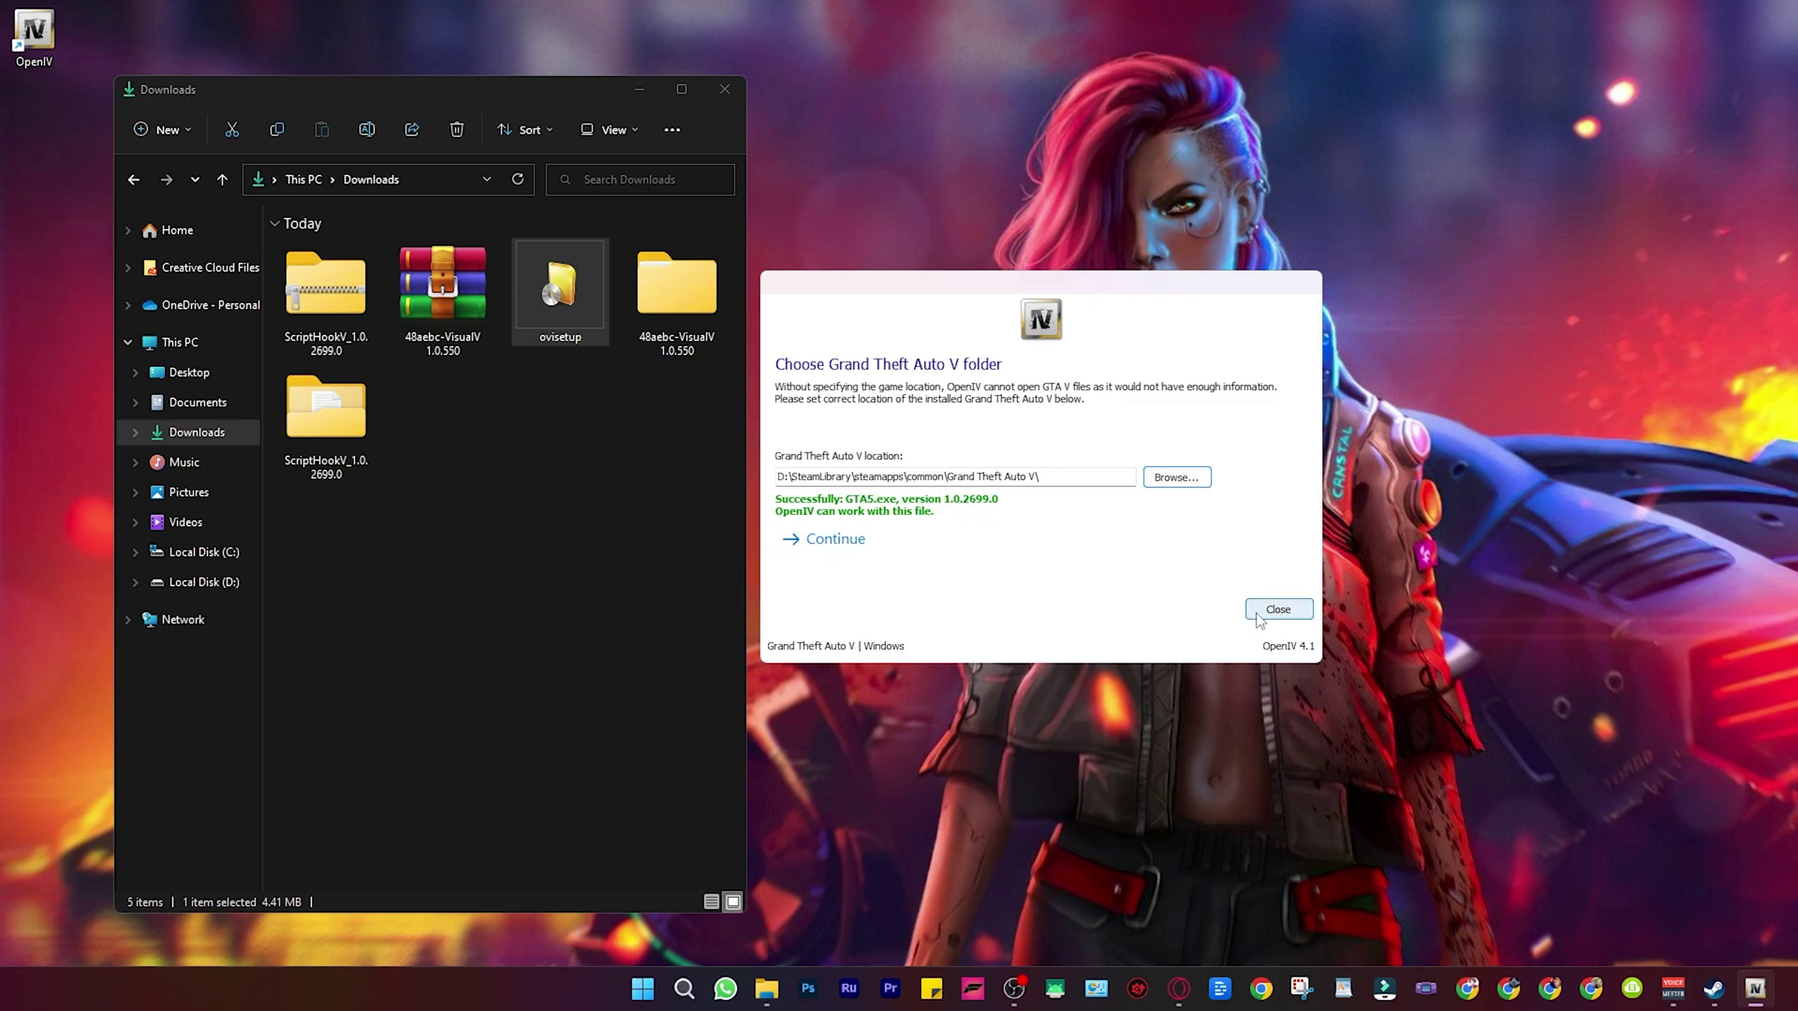
click(862, 539)
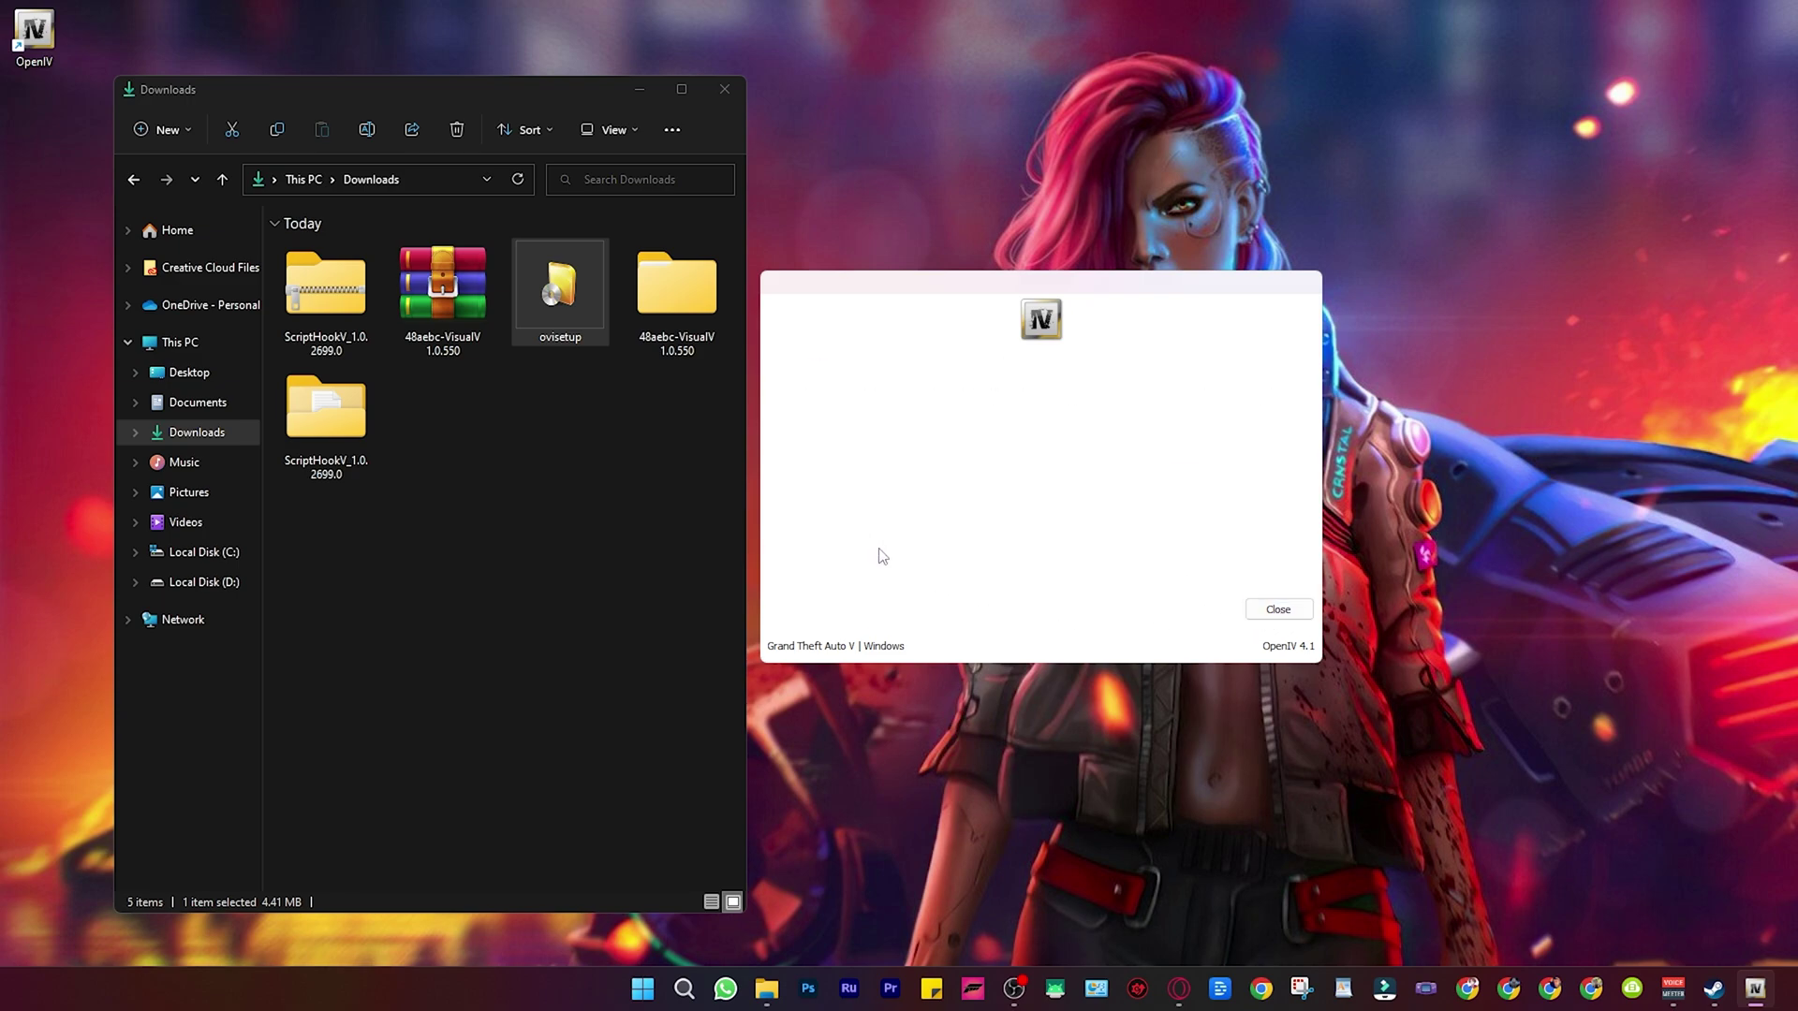
click(863, 535)
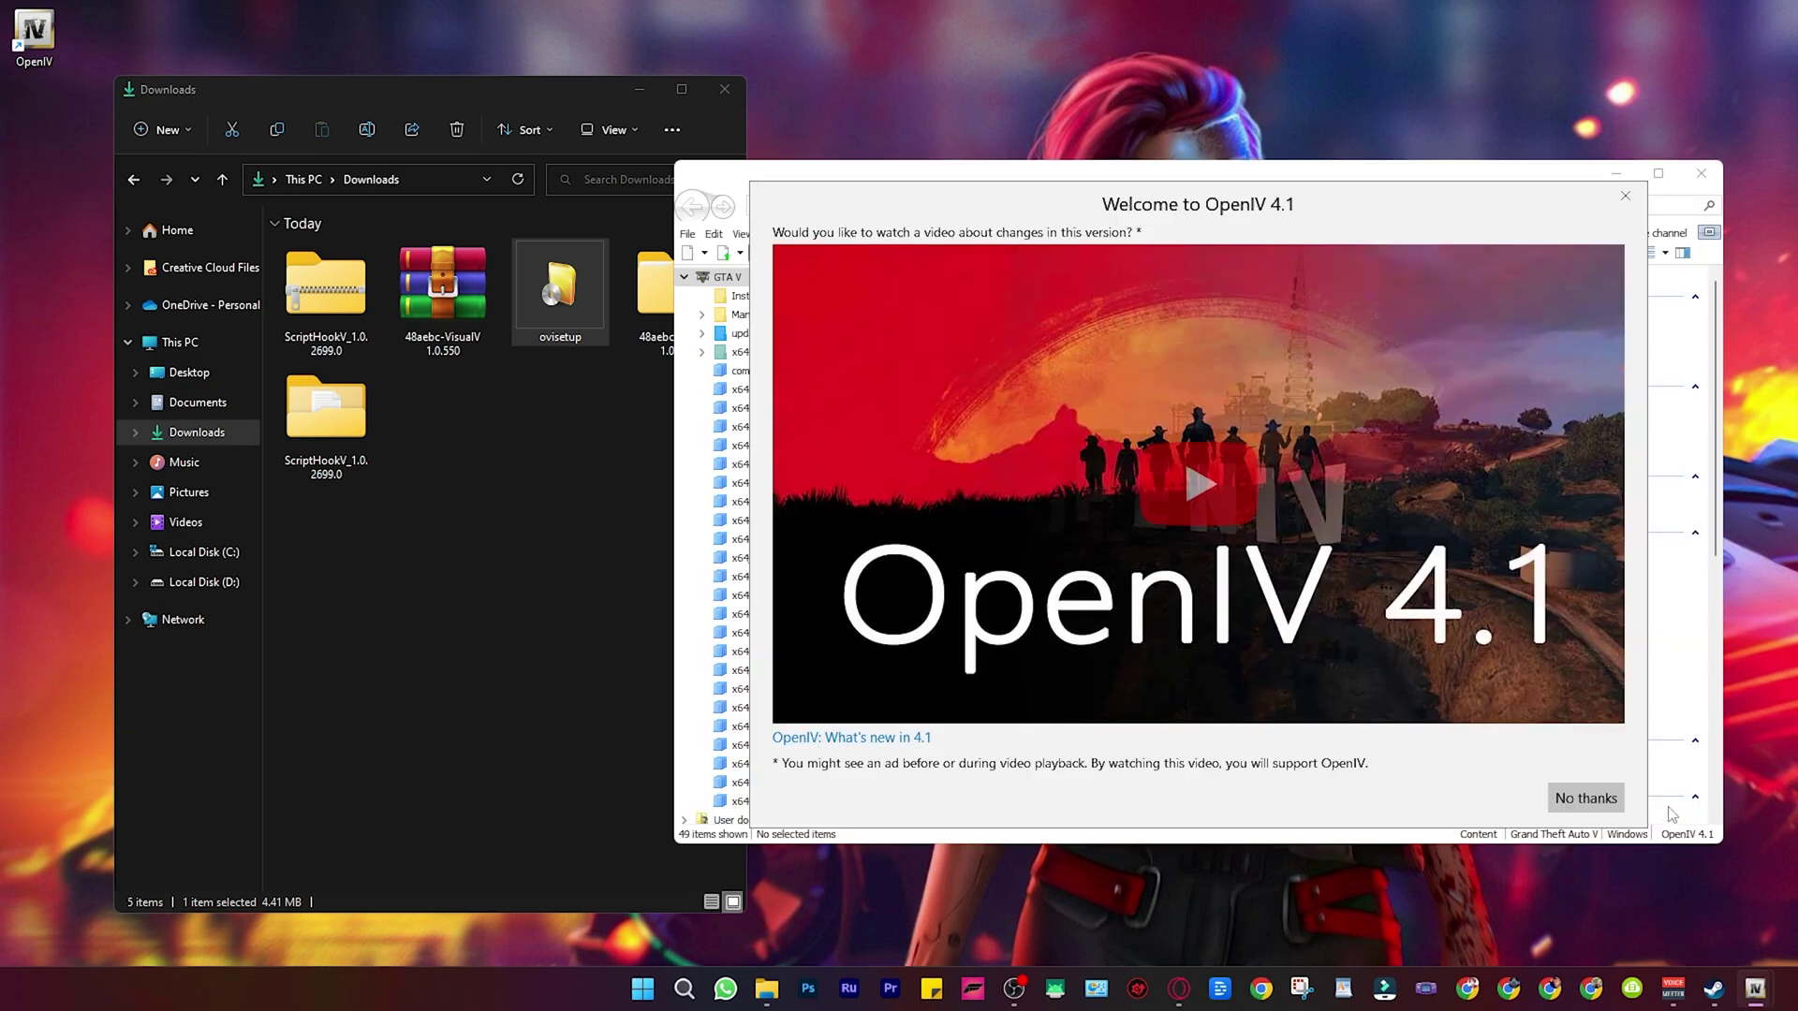
- Install OpenIV.ASI through Tools > ASI Manager, agreeing to create the mods folder
click(1618, 800)
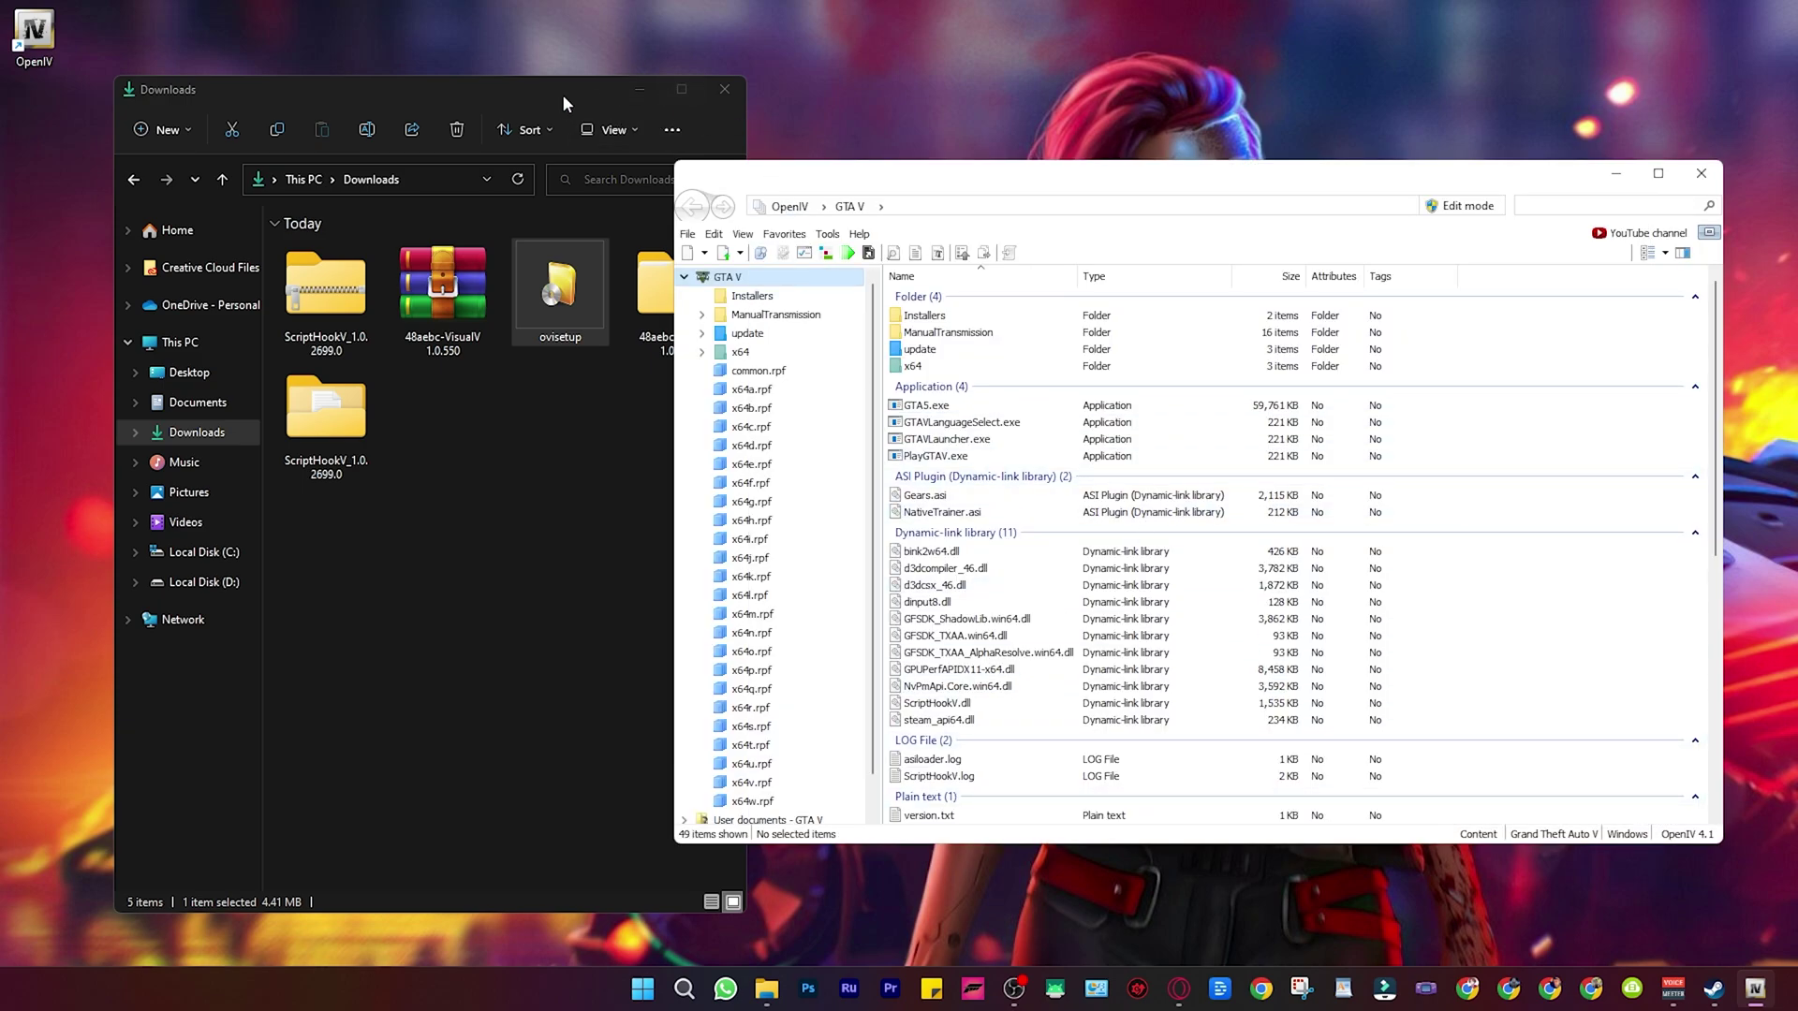
drag(562, 94, 506, 90)
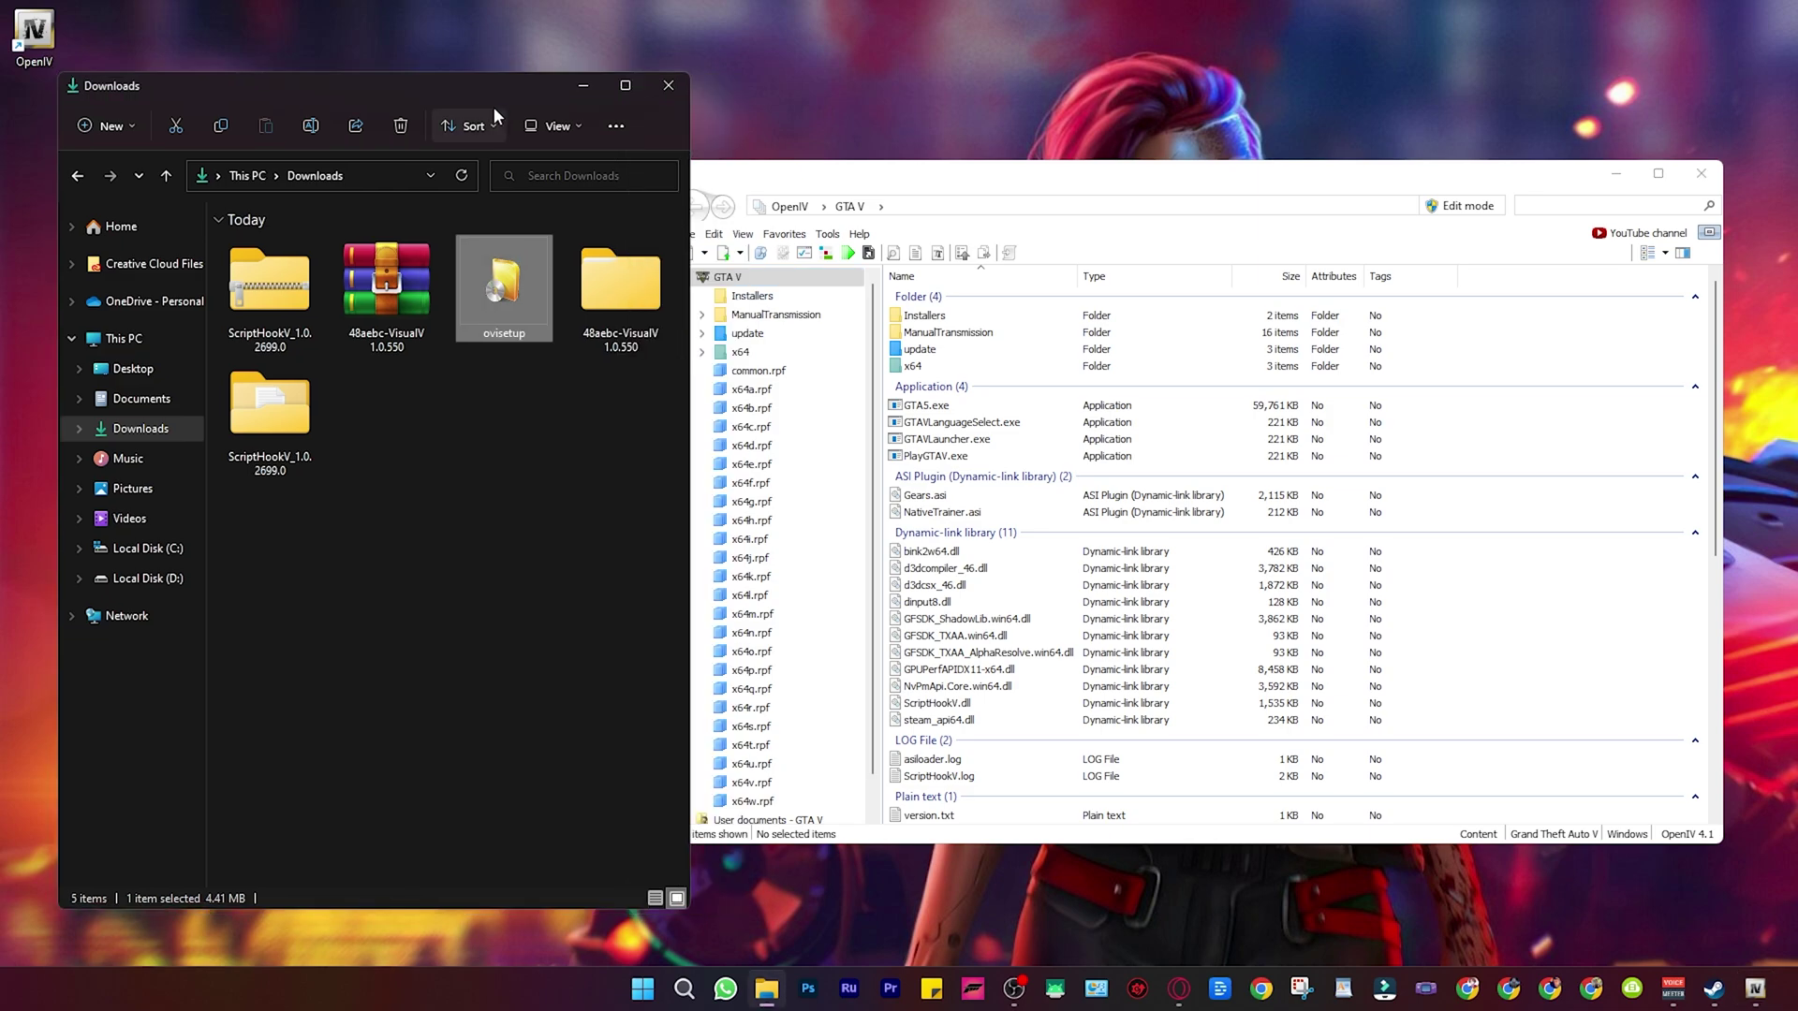
click(827, 234)
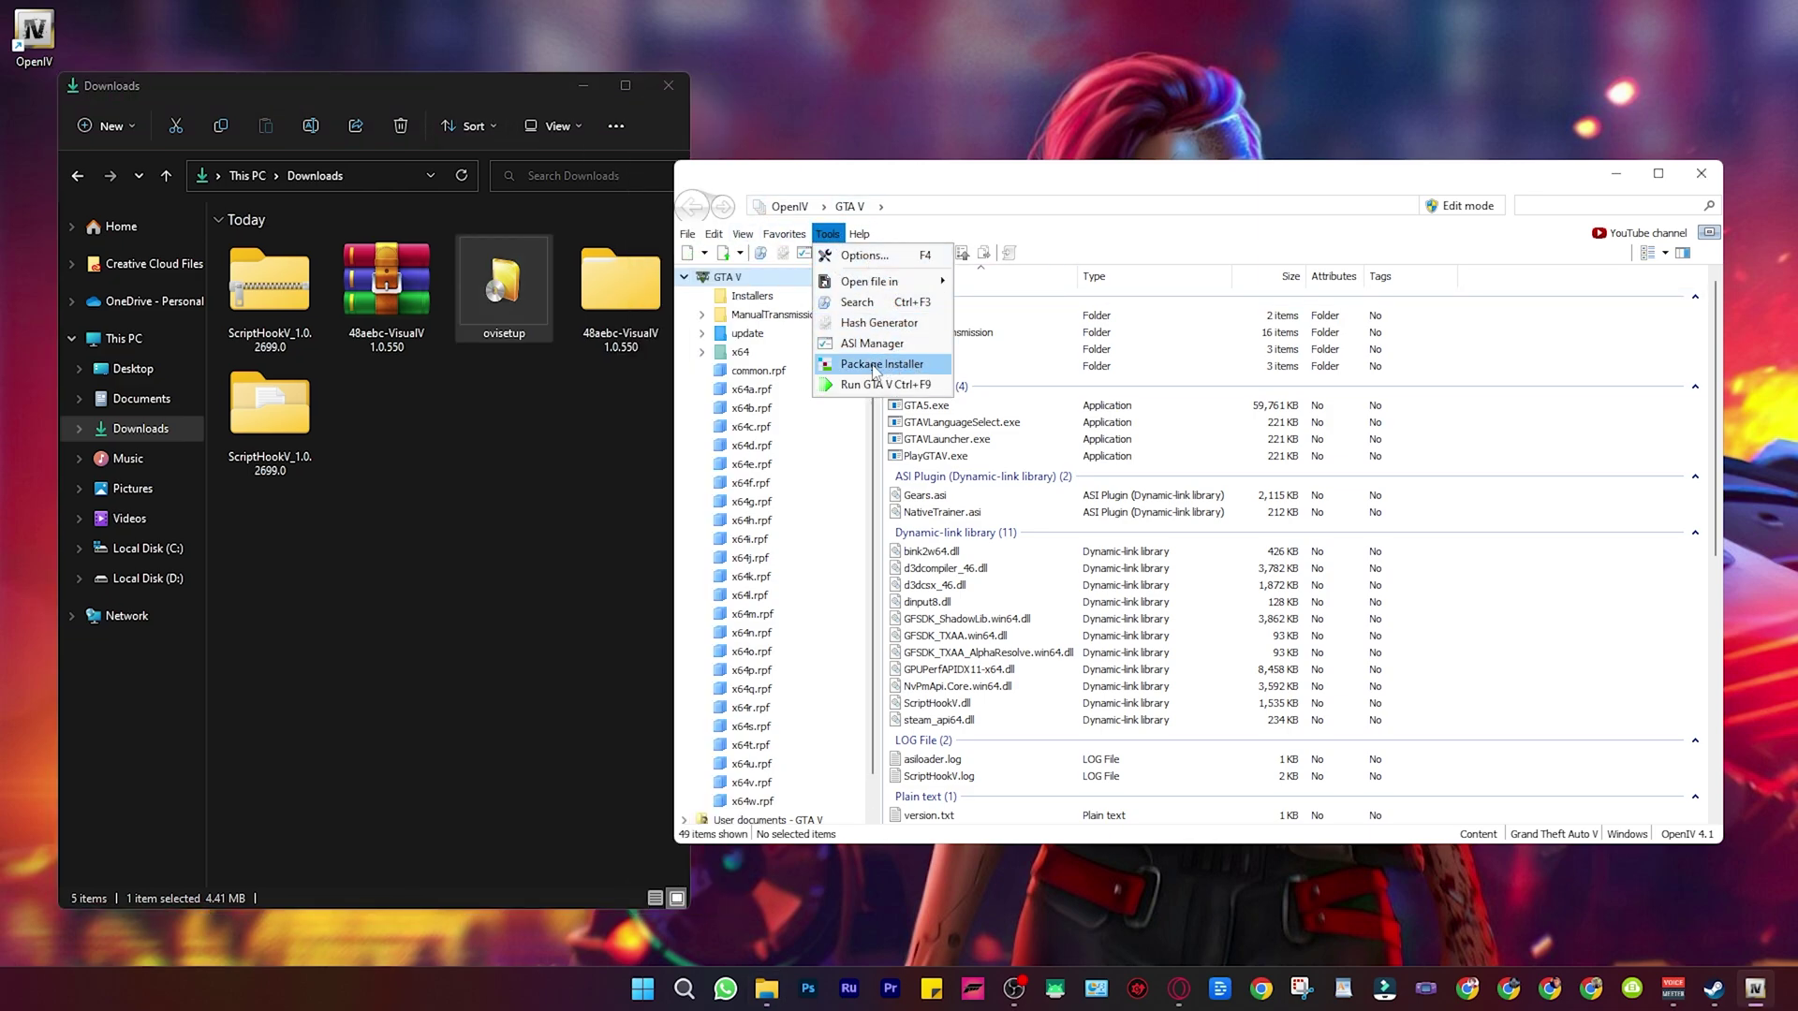
click(866, 343)
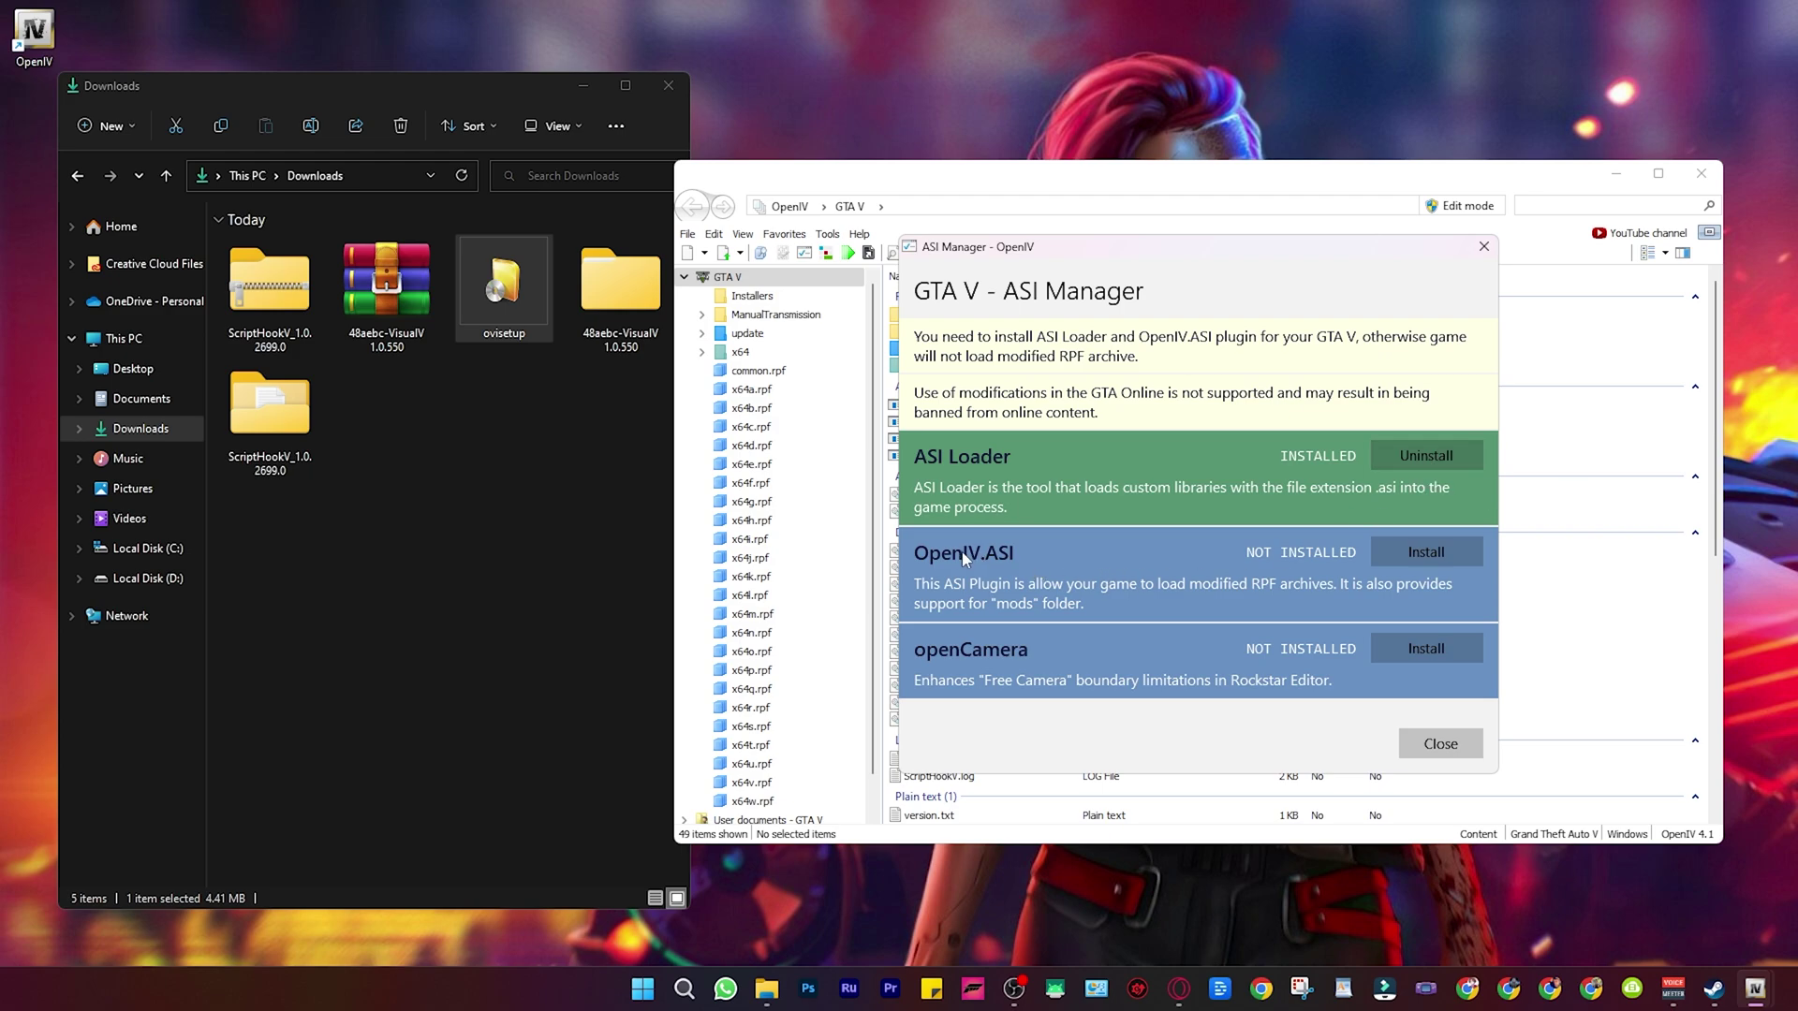
click(1438, 560)
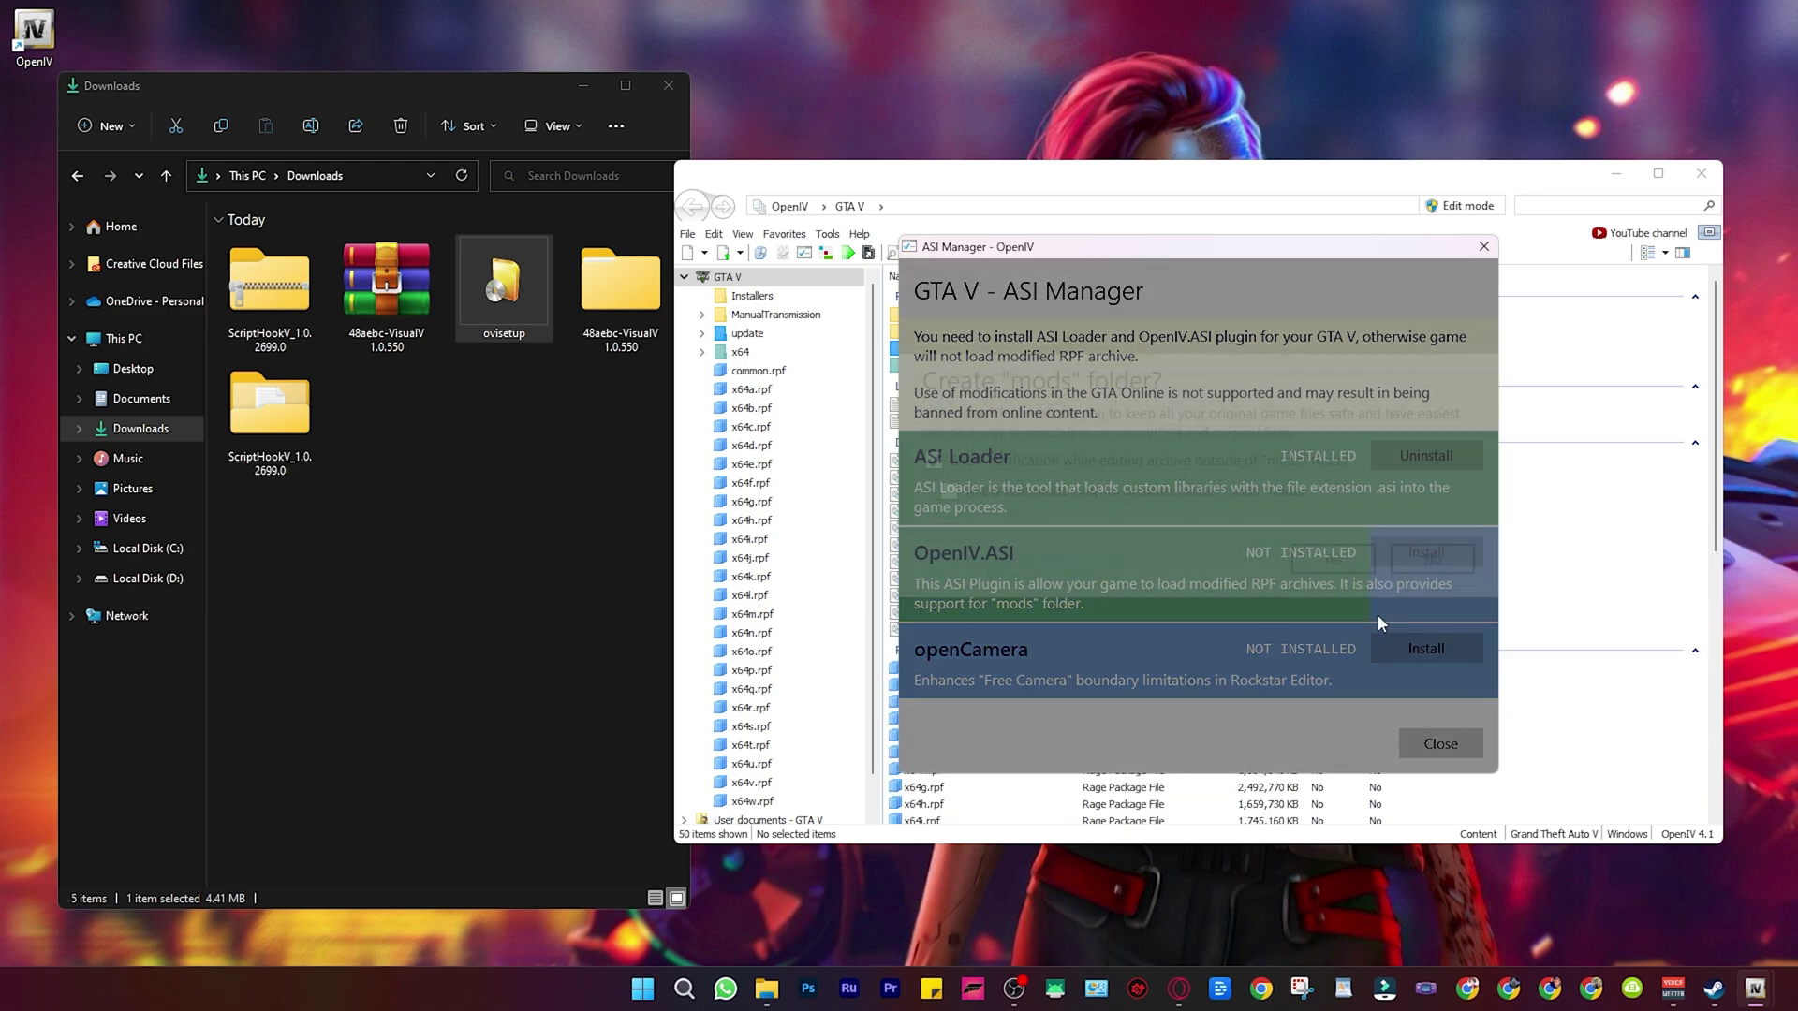
click(1334, 598)
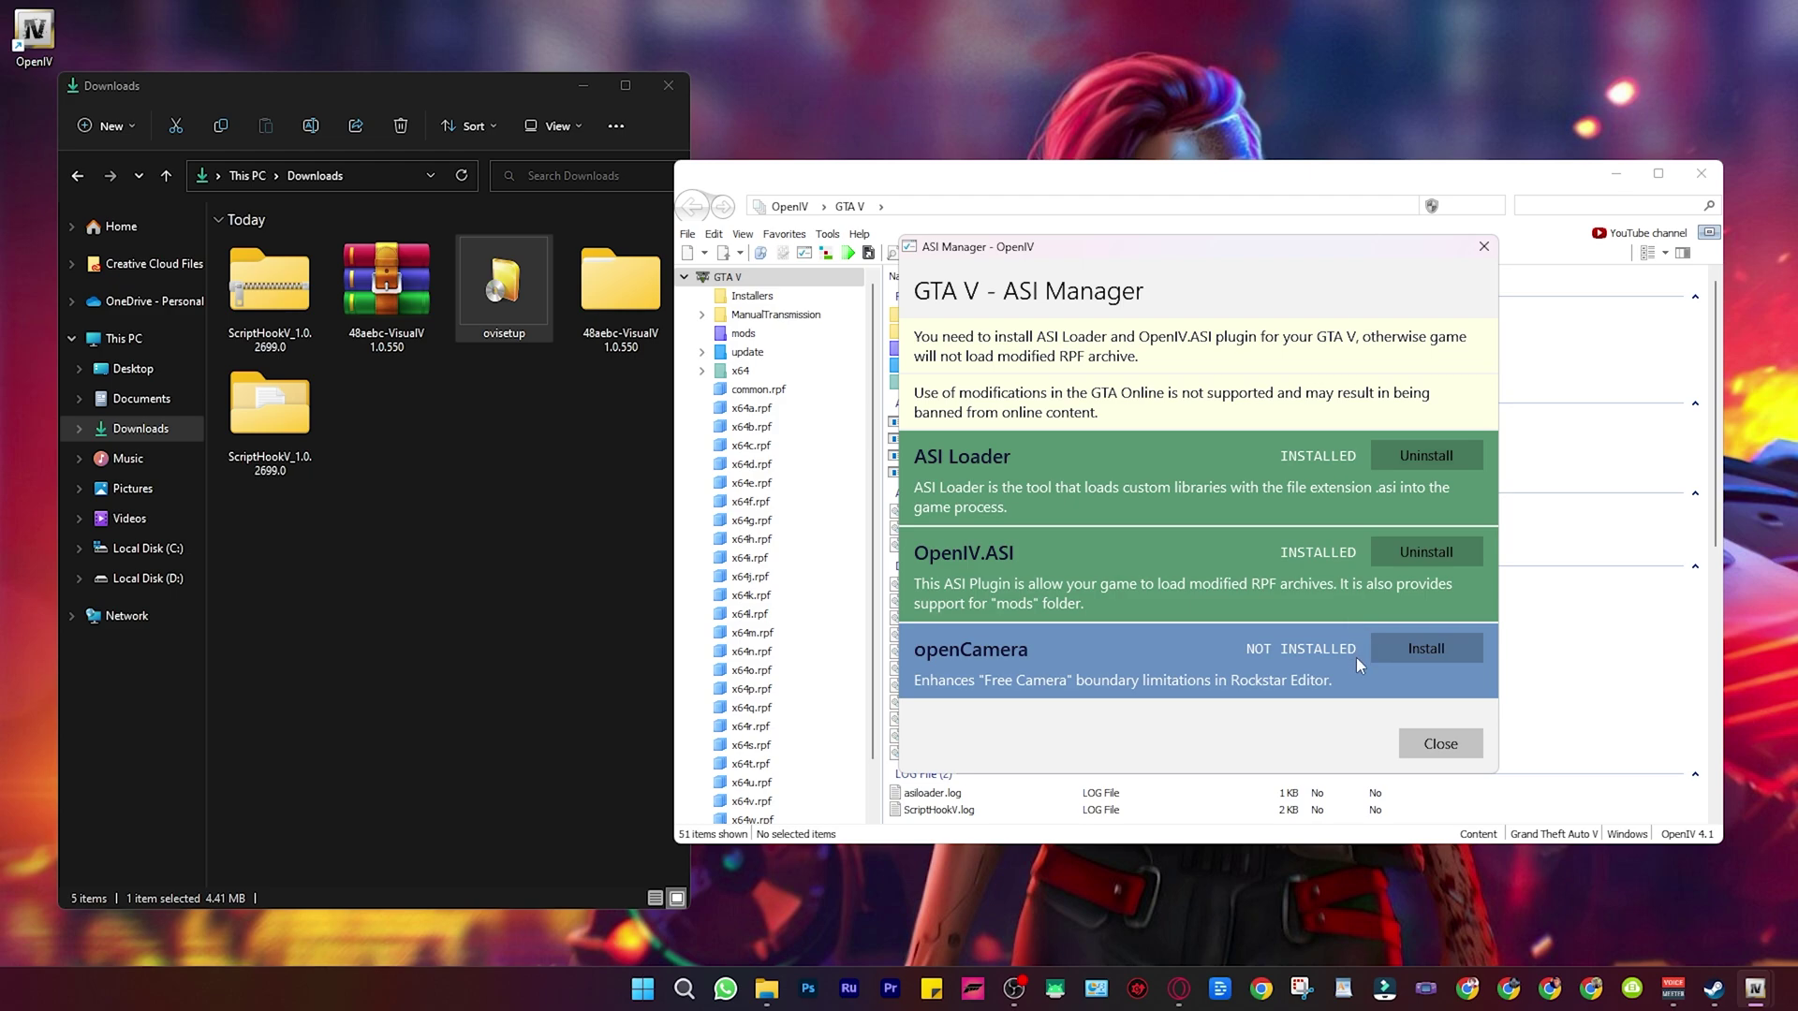
click(1441, 744)
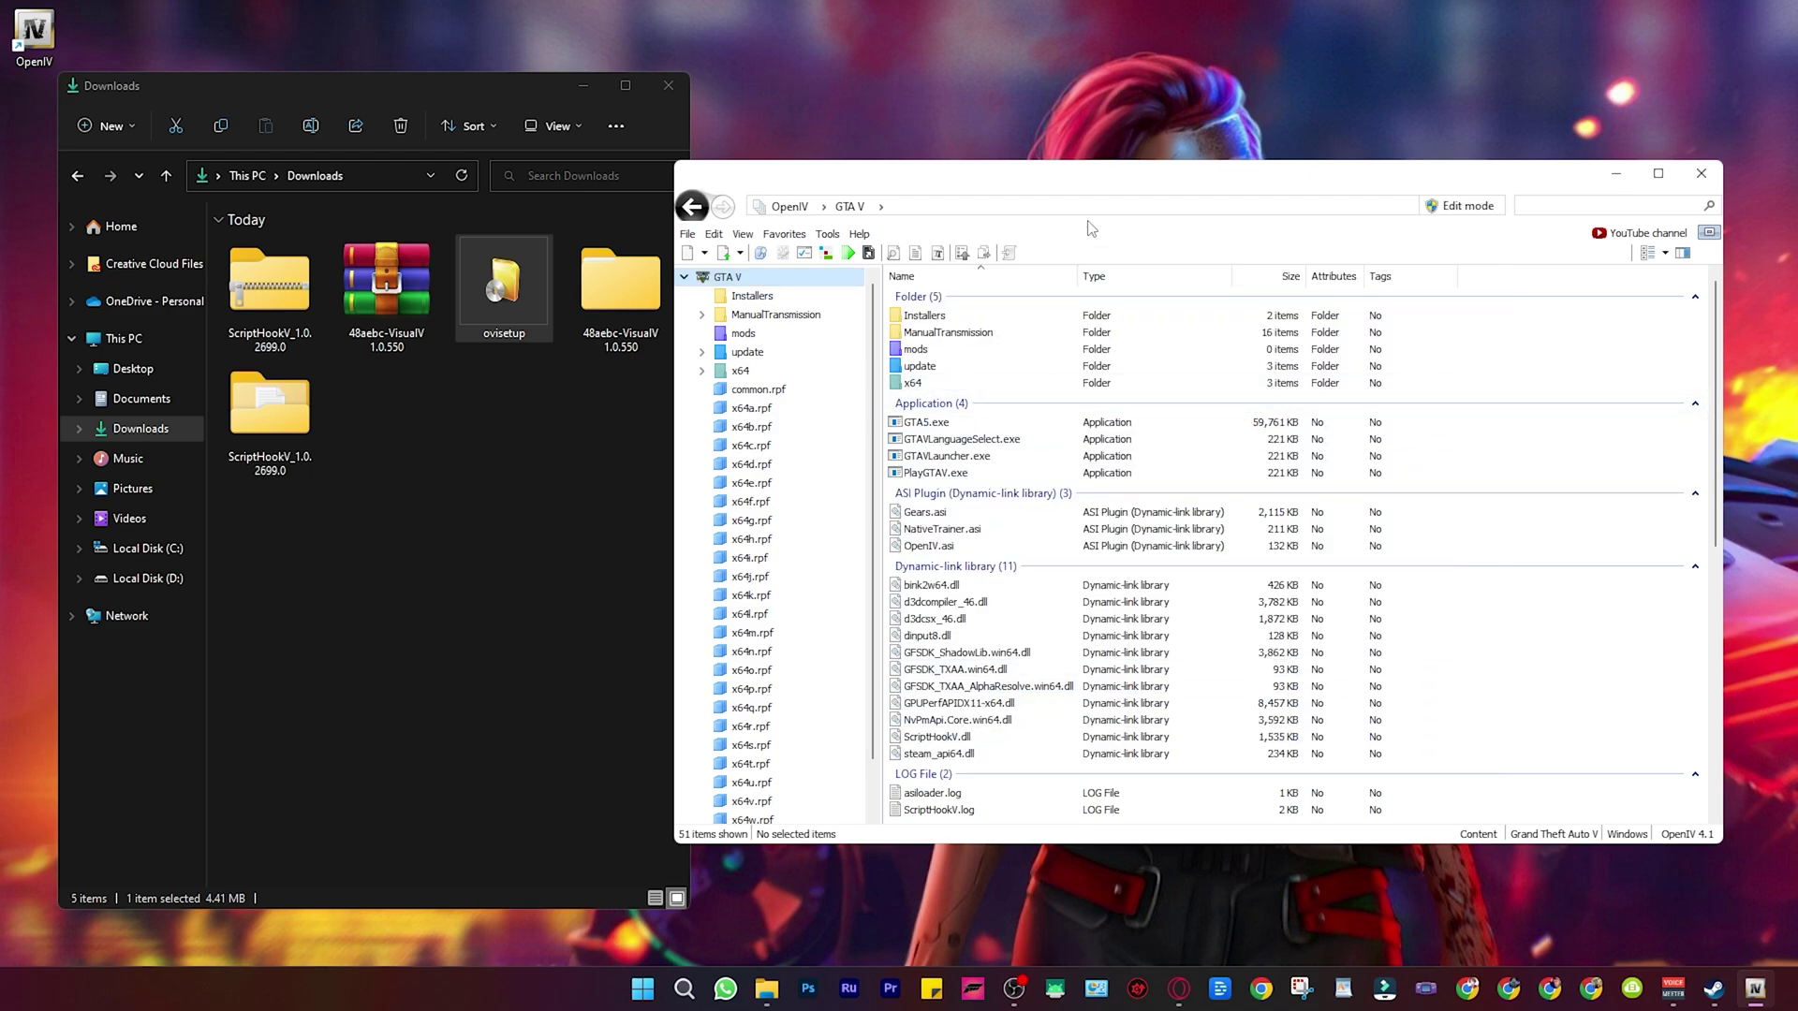
- Open VisualV 1.0.550's modPackage folder, enable OpenIV edit mode, and drag VisualV.oiv into OpenIV
drag(1049, 178, 1111, 165)
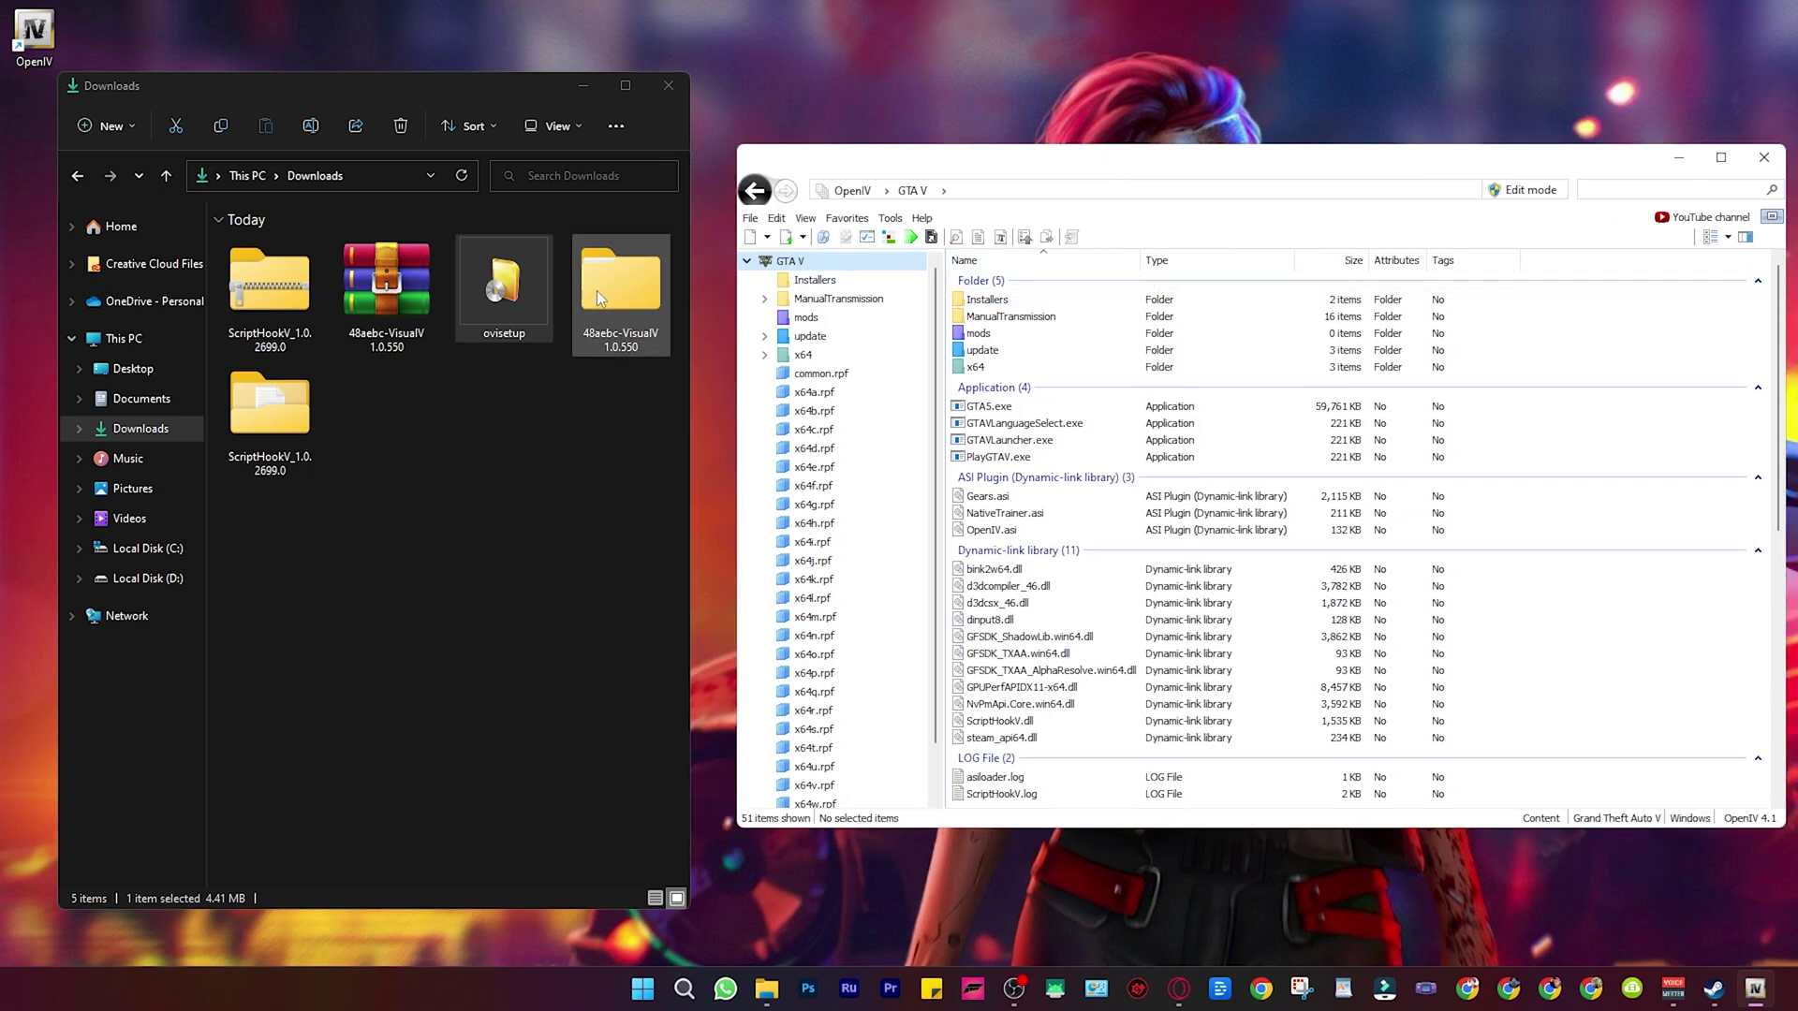
double_click(620, 285)
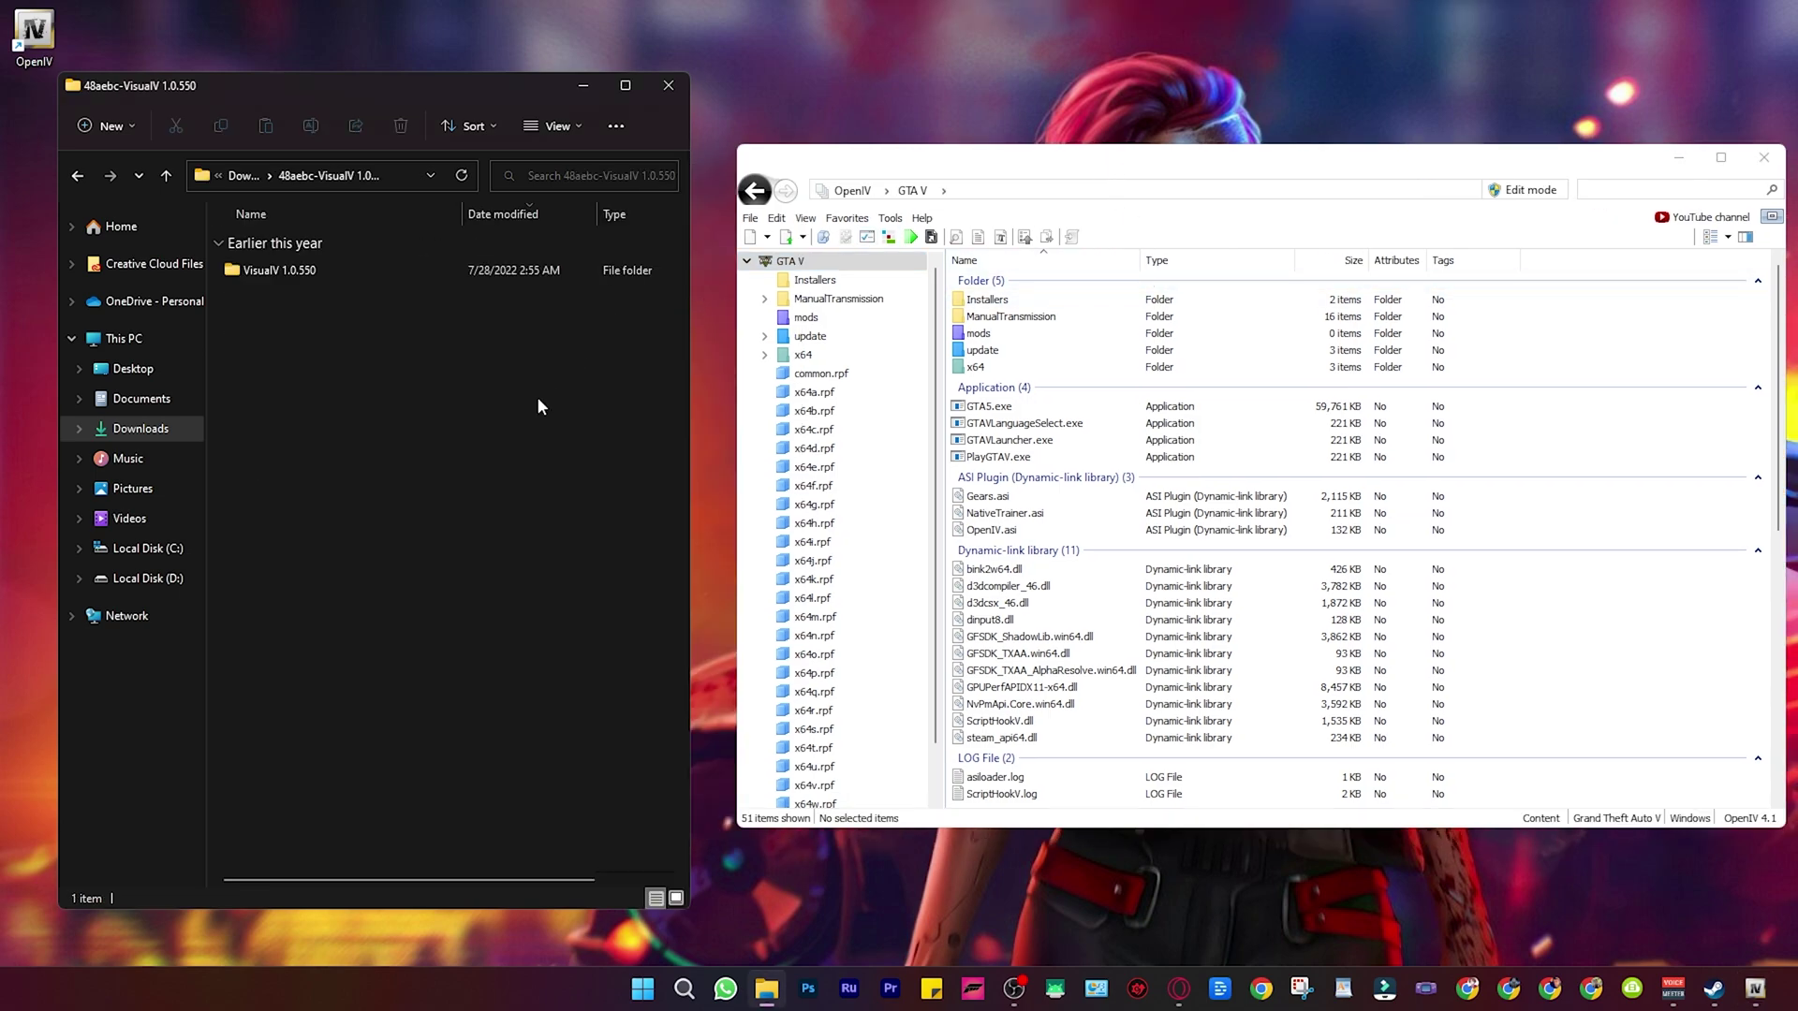
double_click(281, 269)
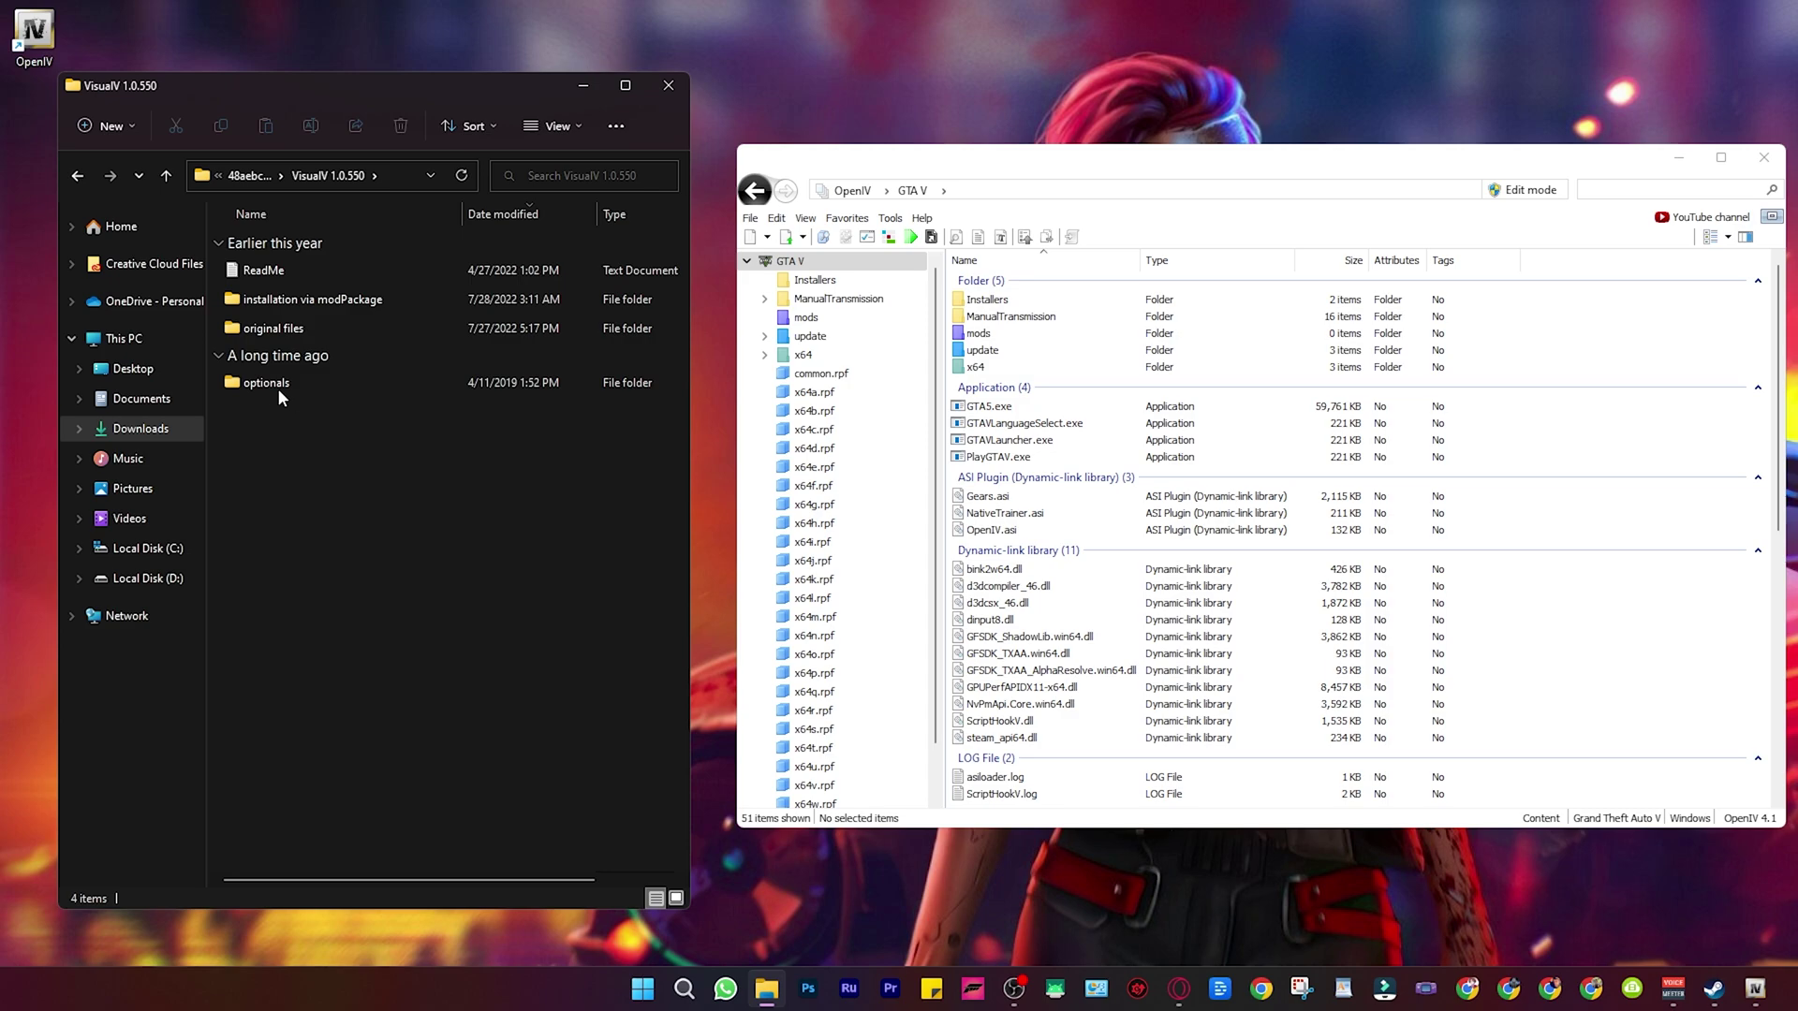
mouse_move(271, 302)
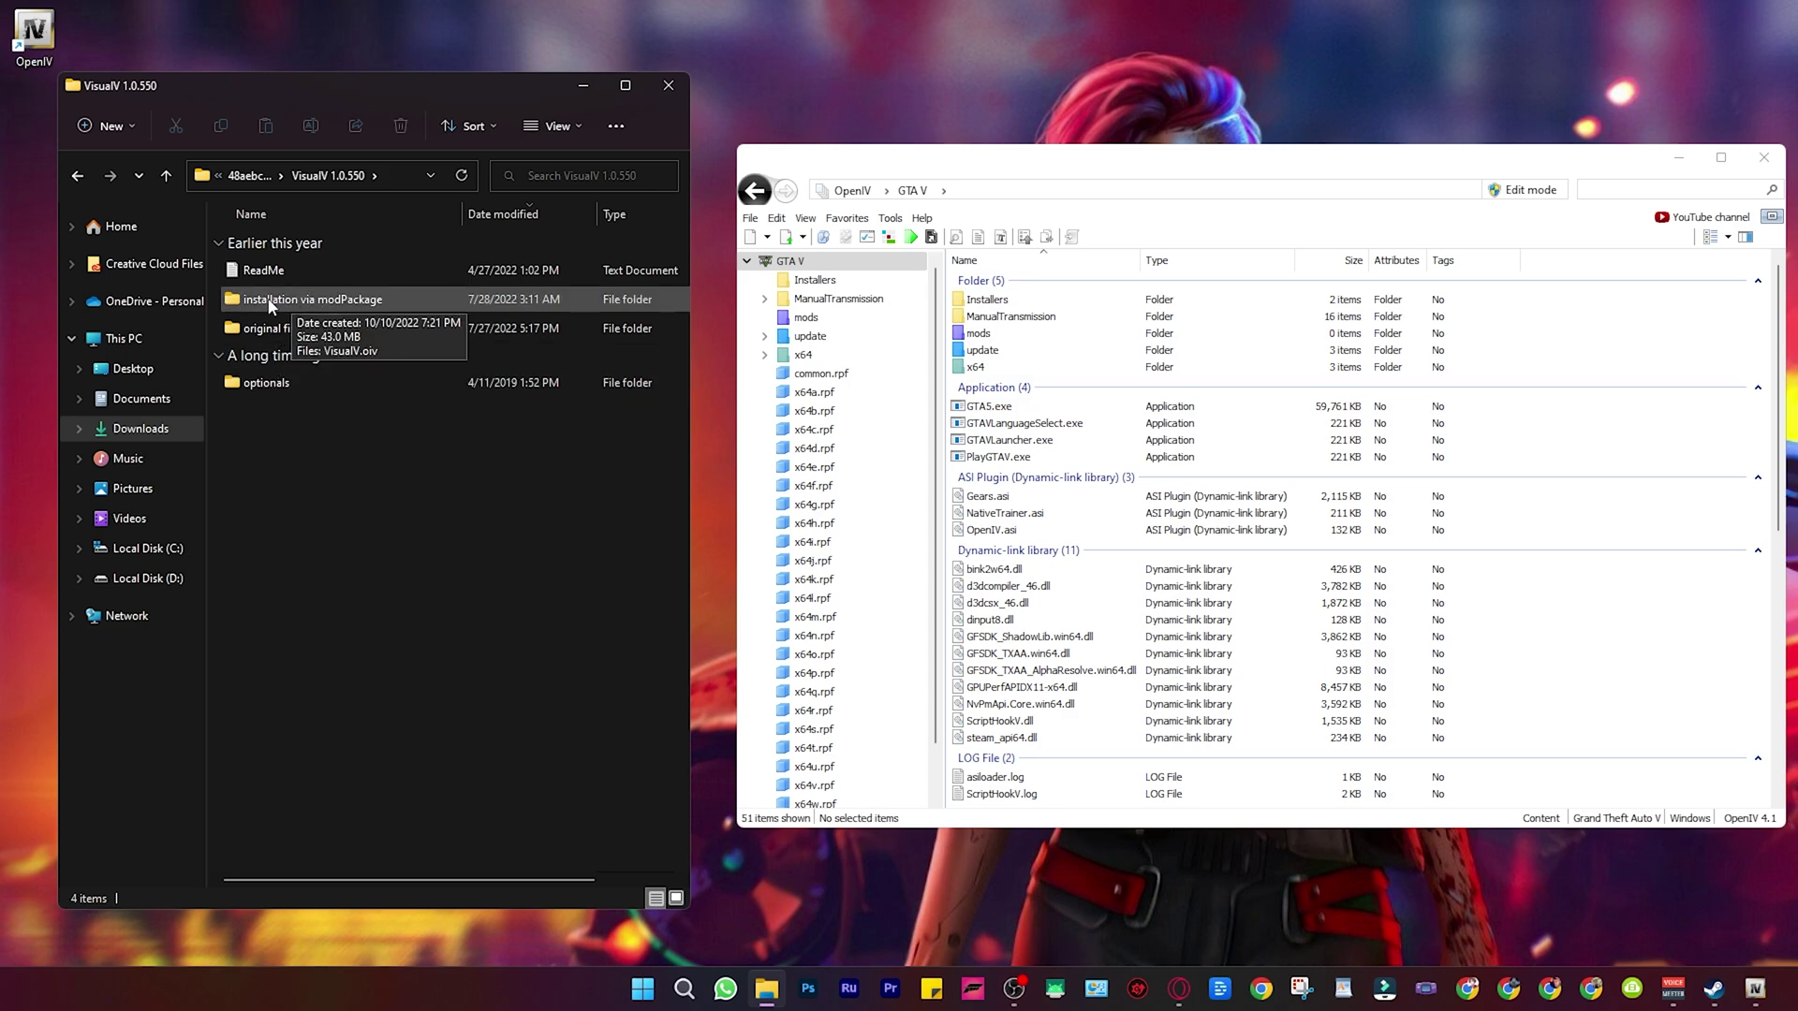
double_click(344, 302)
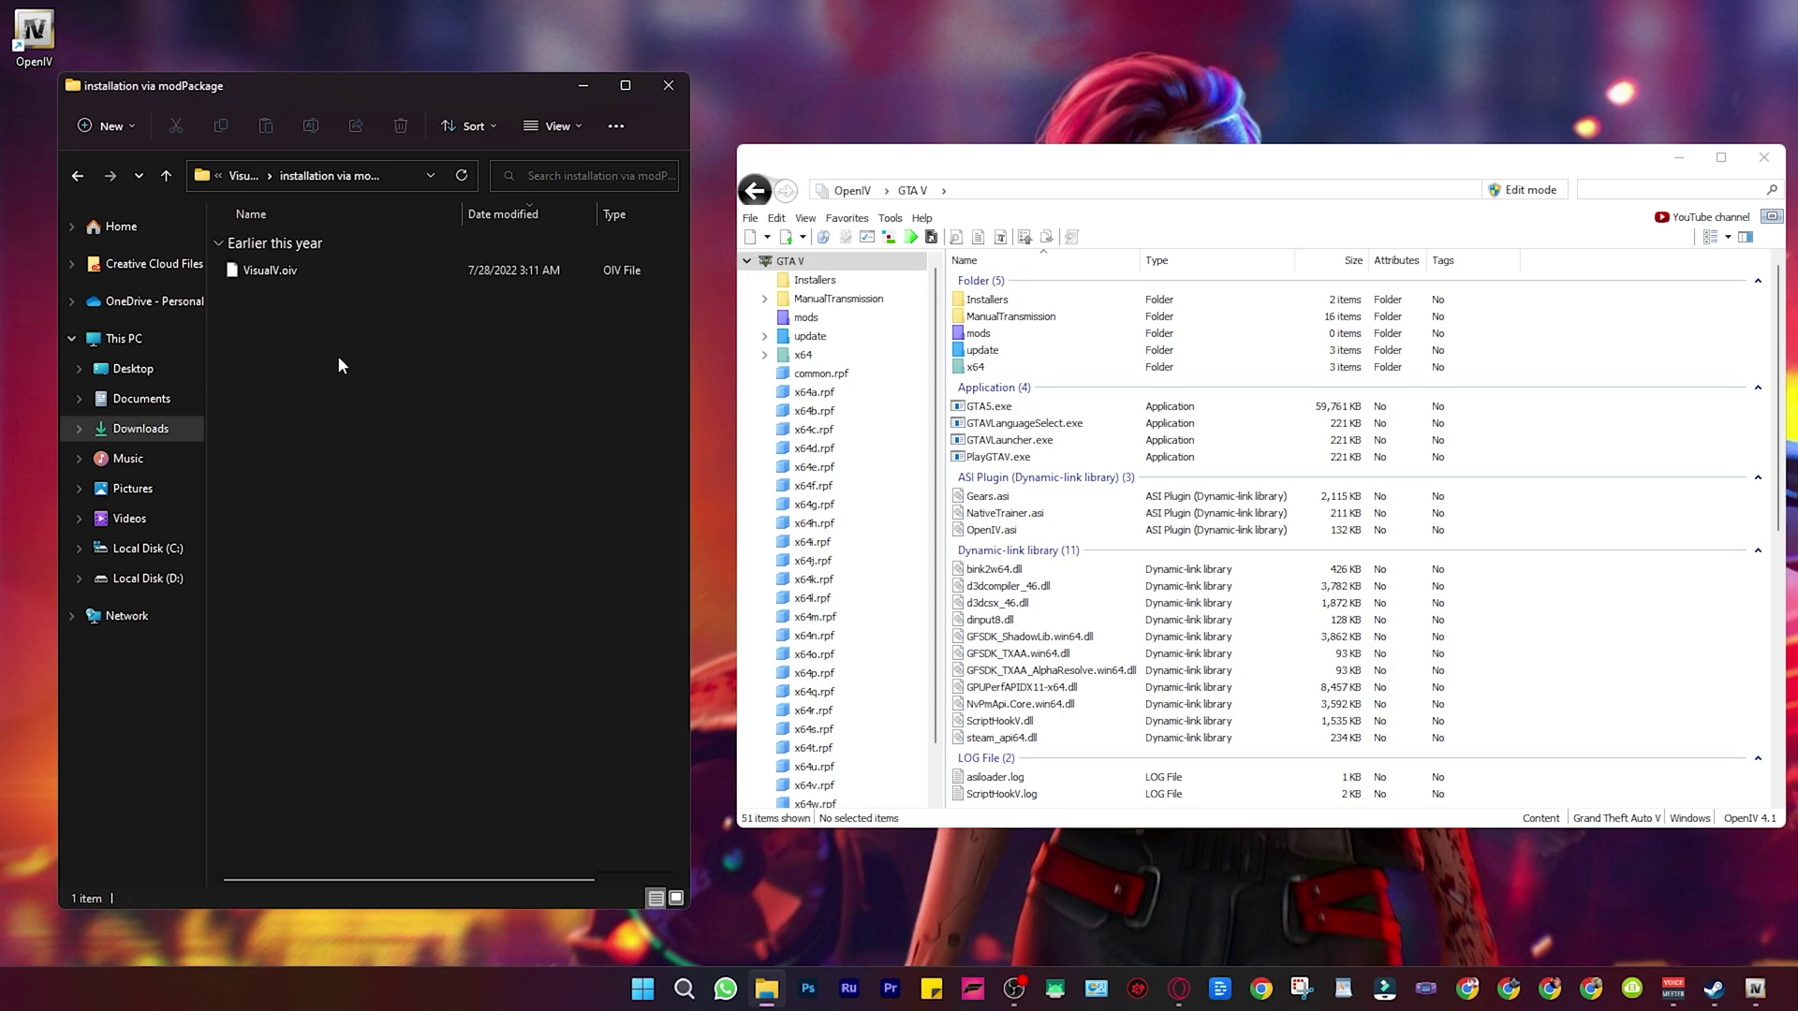
click(1524, 192)
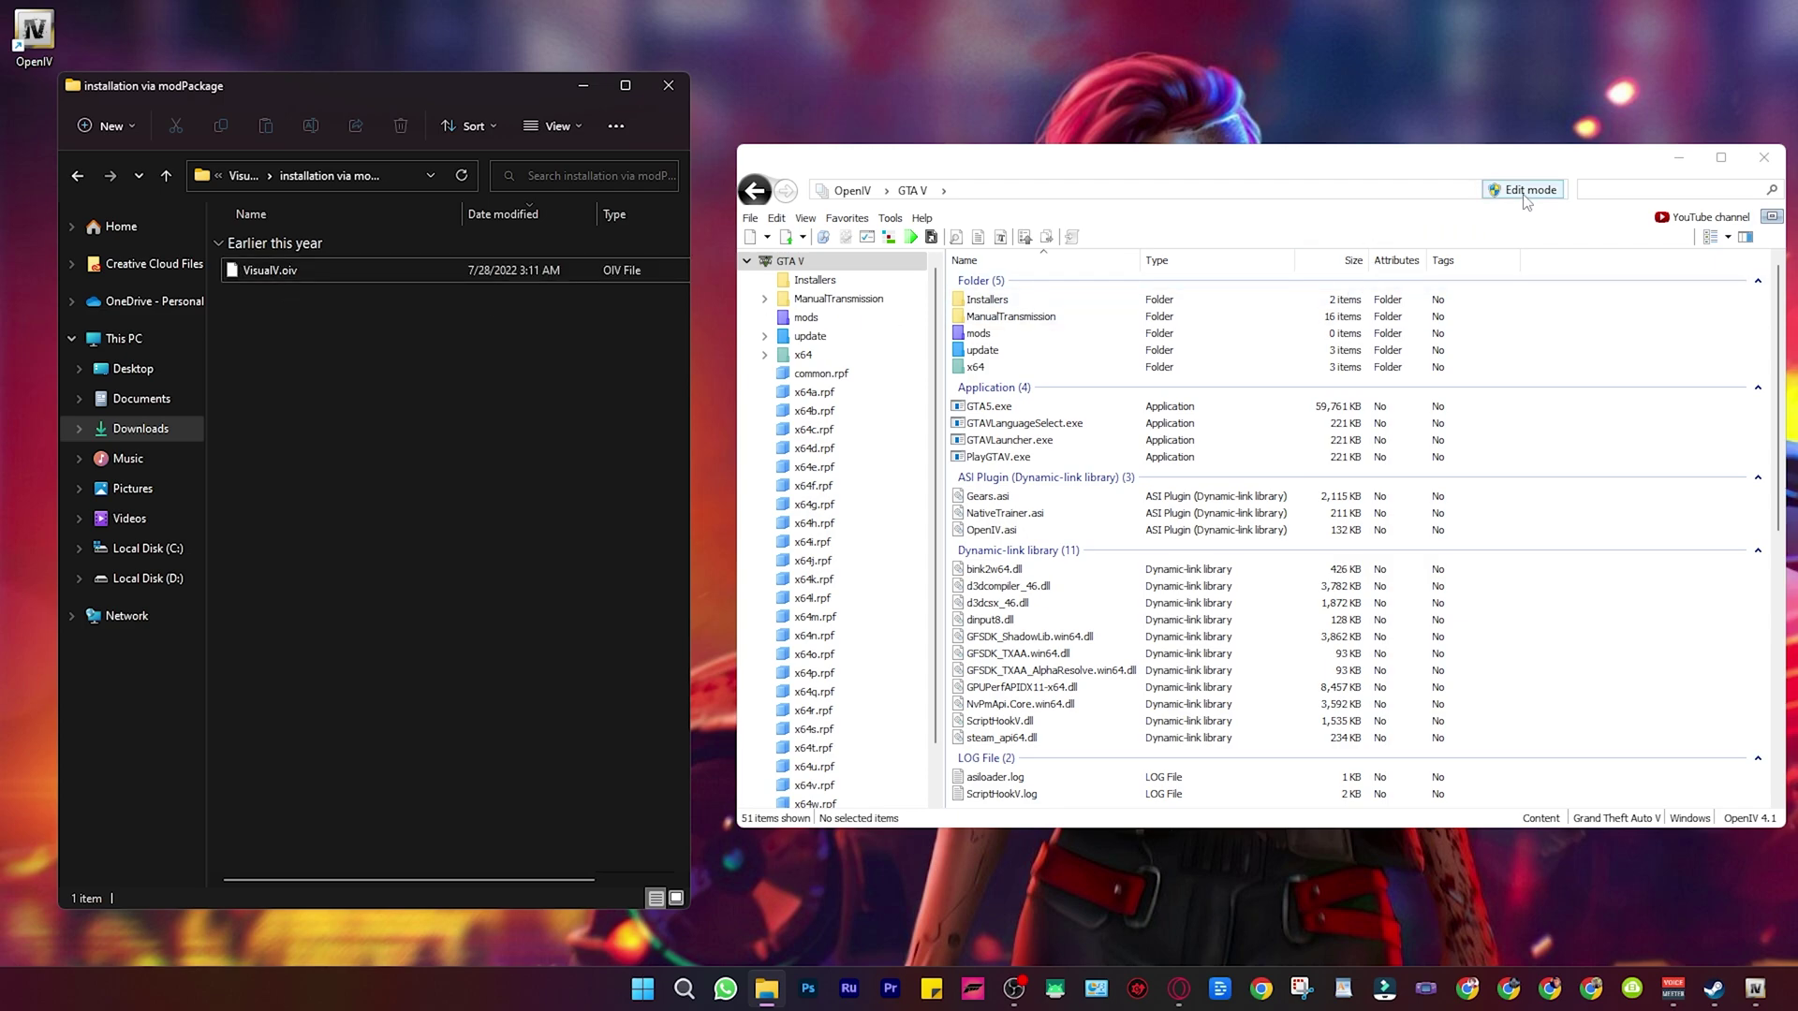
click(1261, 553)
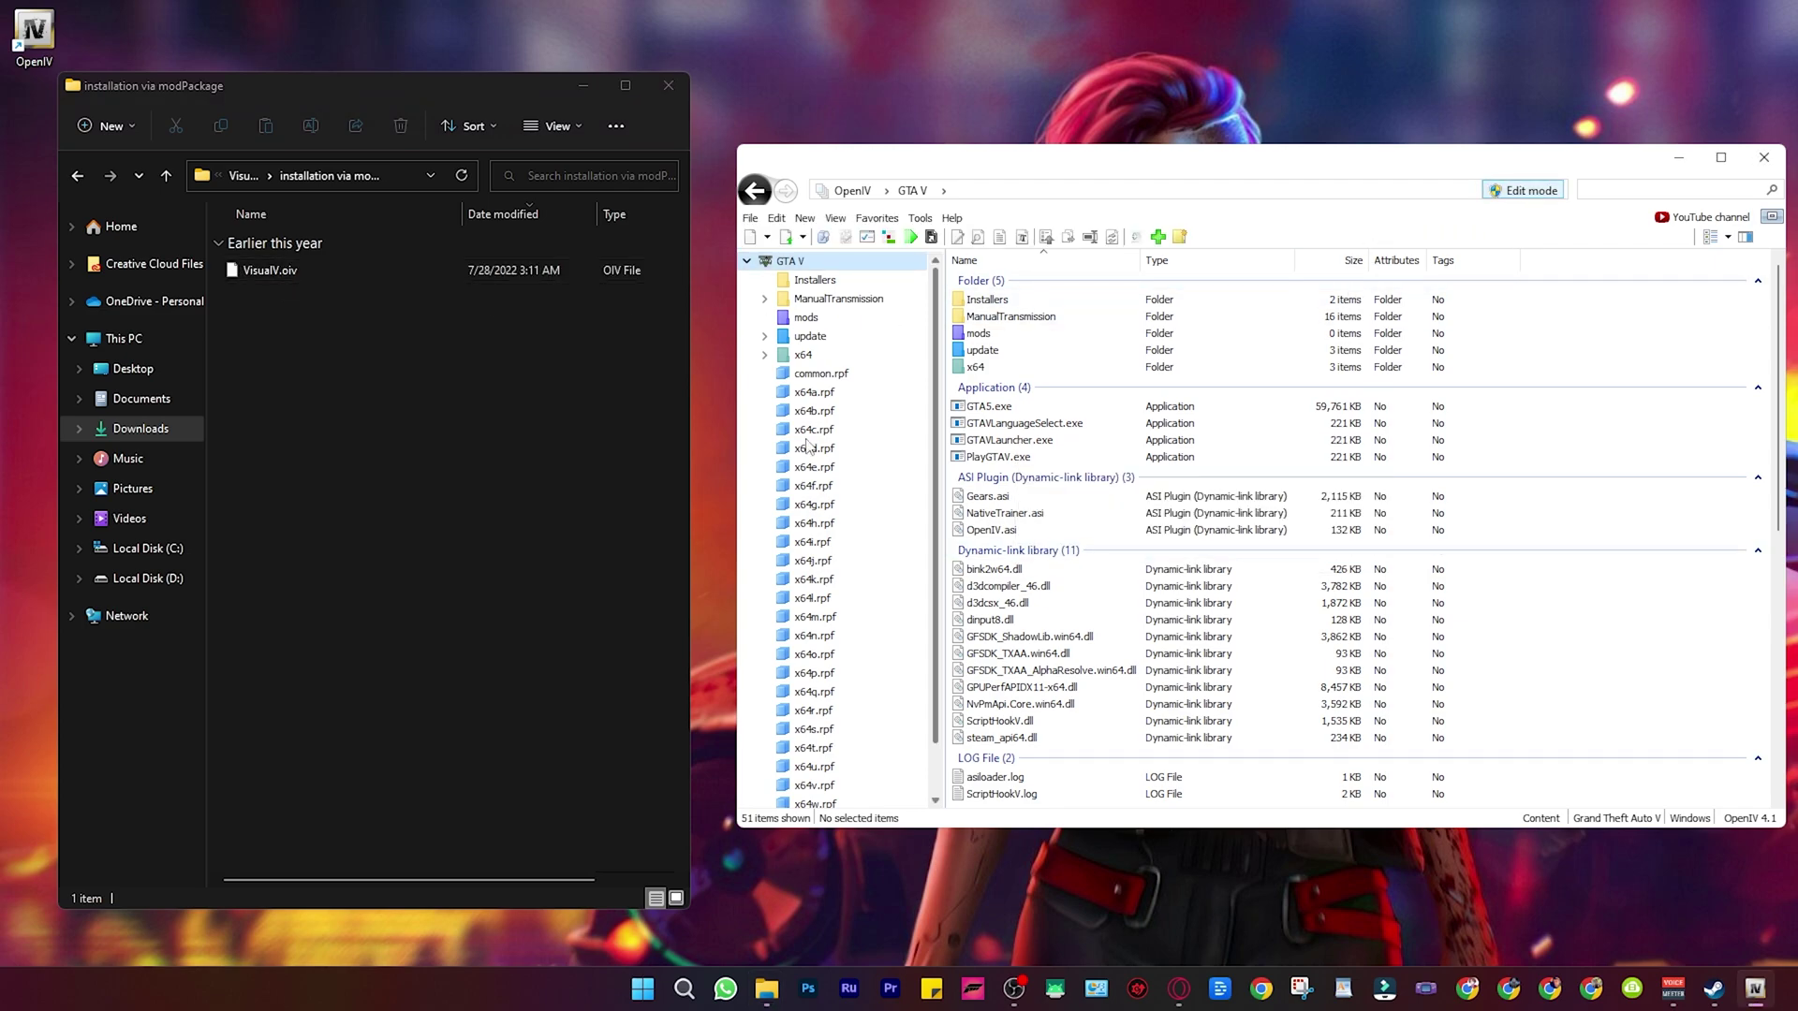
mouse_move(273, 273)
mouse_down()
mouse_move(290, 298)
mouse_move(1293, 421)
mouse_up()
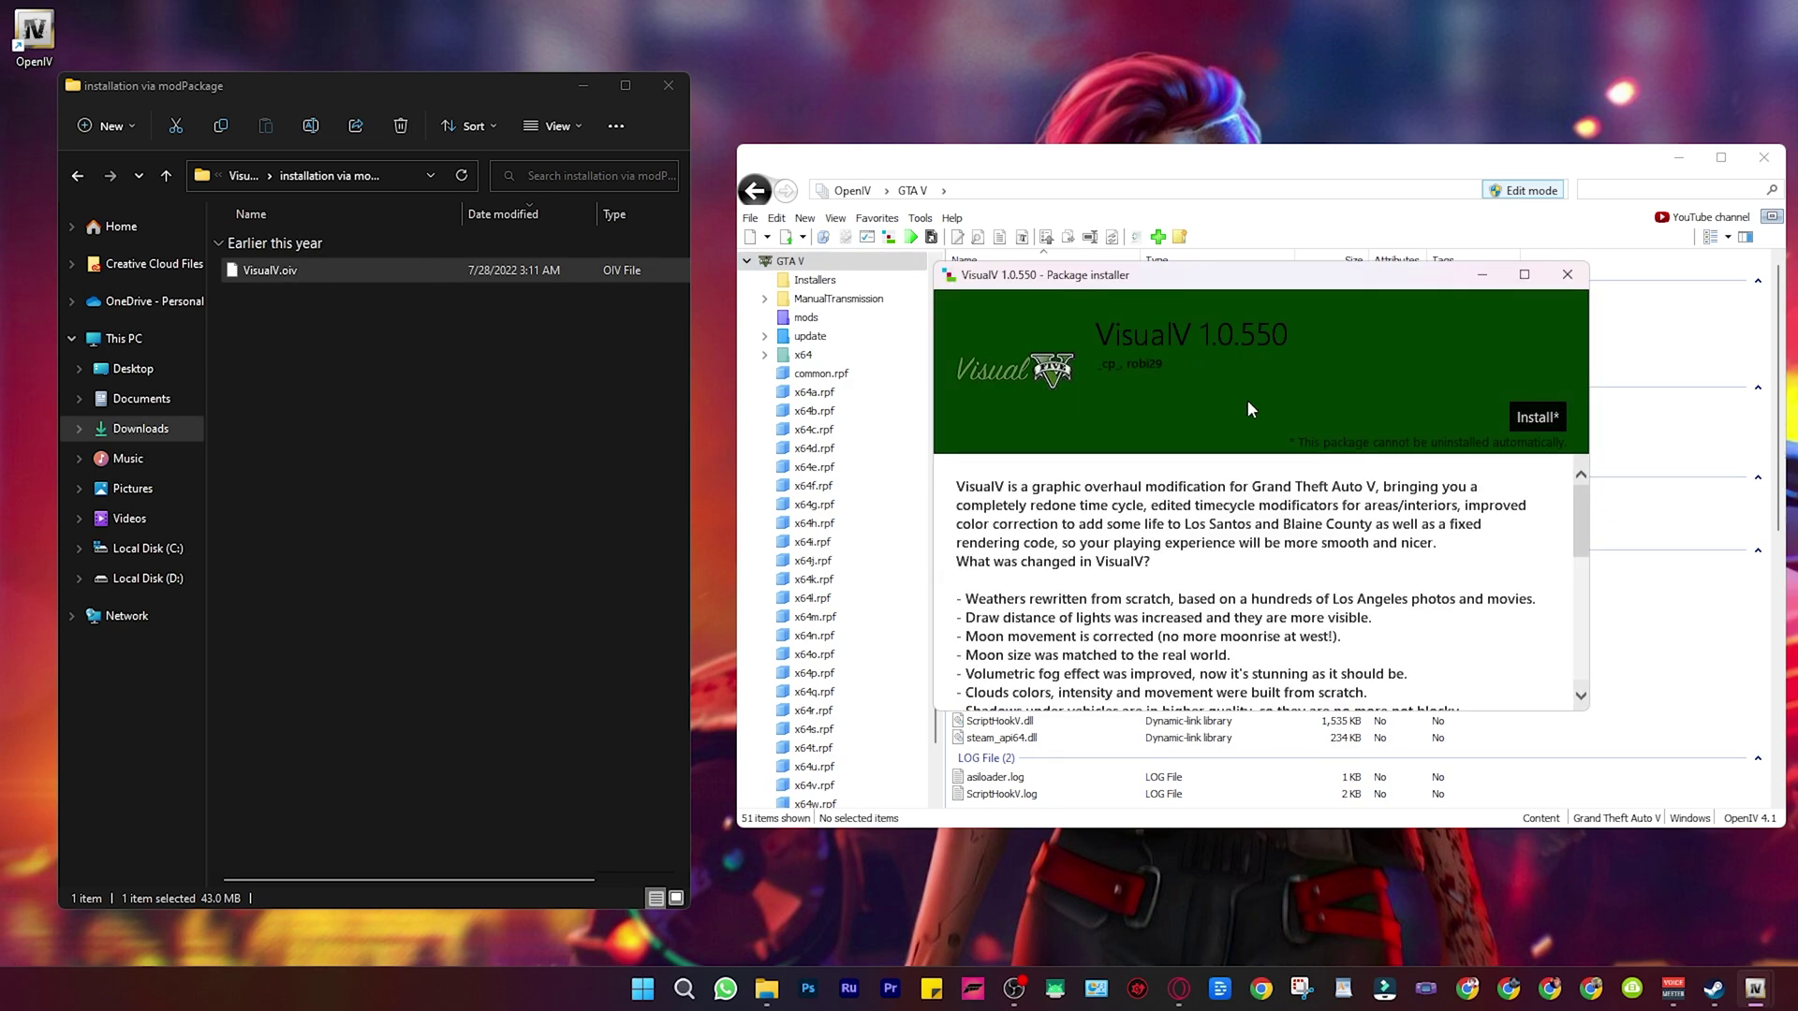
- Install the VisualV package into the 'mods' folder, then run Grand Theft Auto V
click(1541, 415)
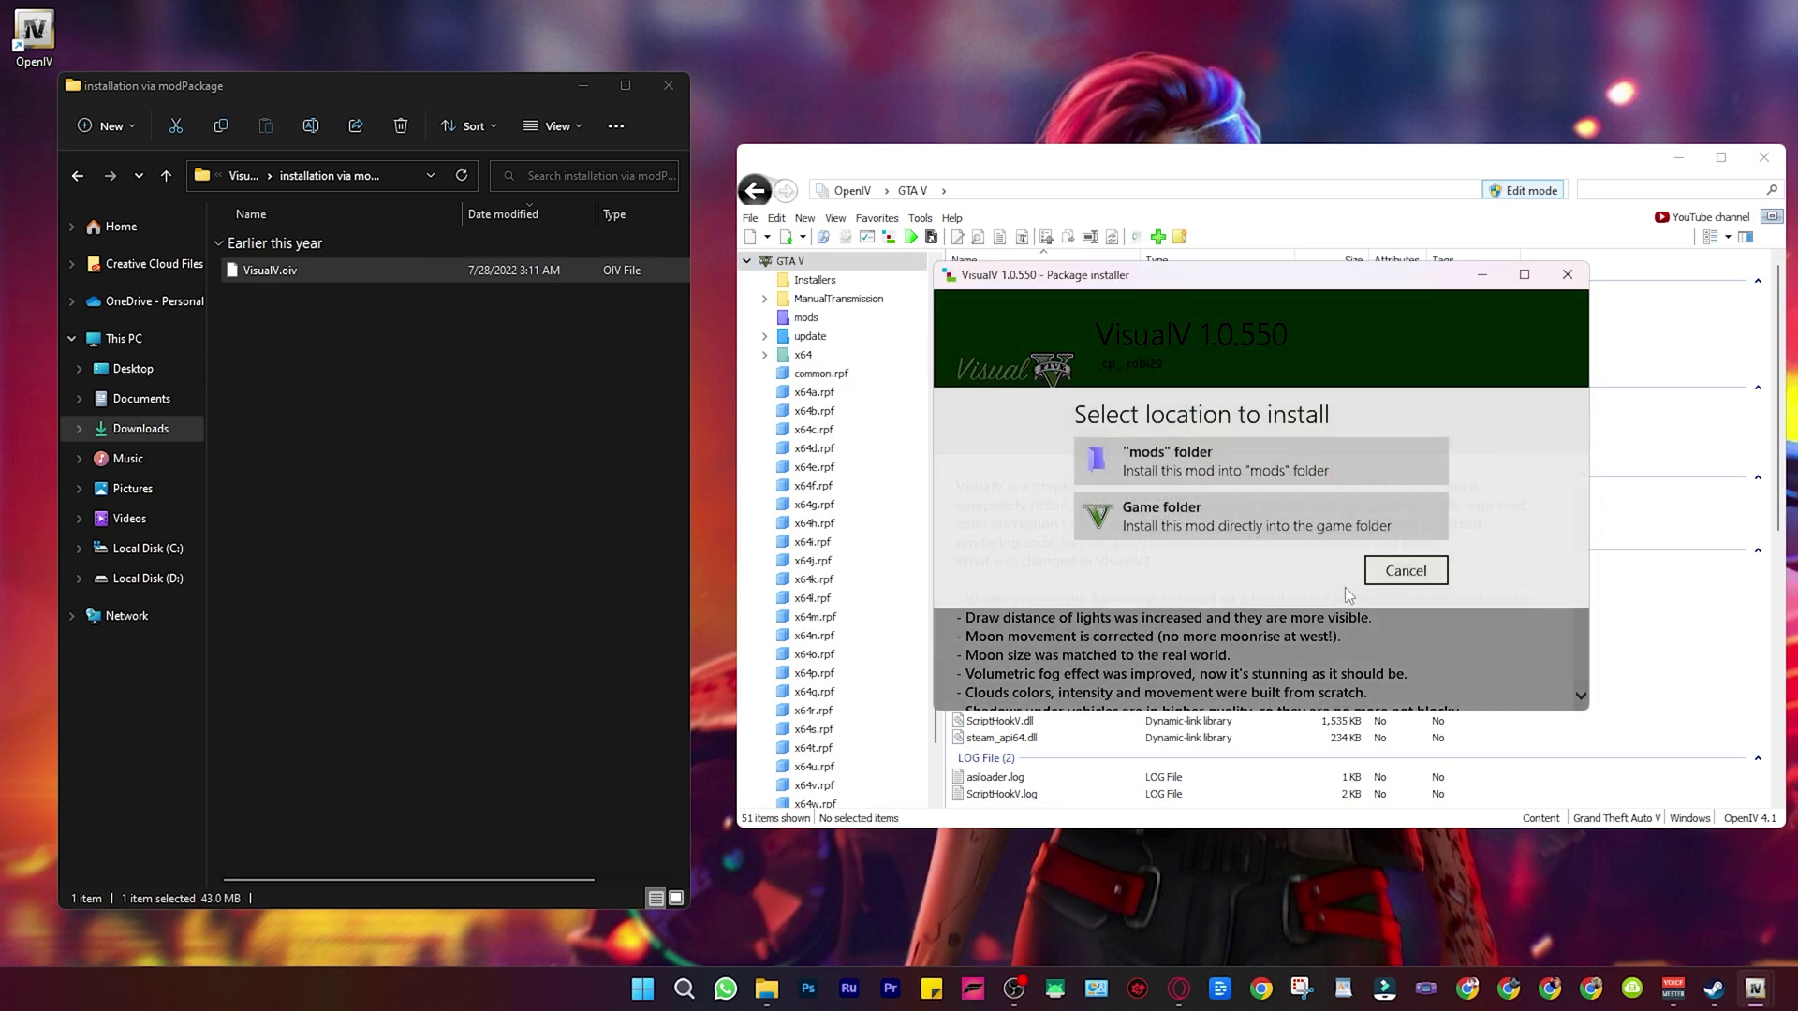
click(1176, 471)
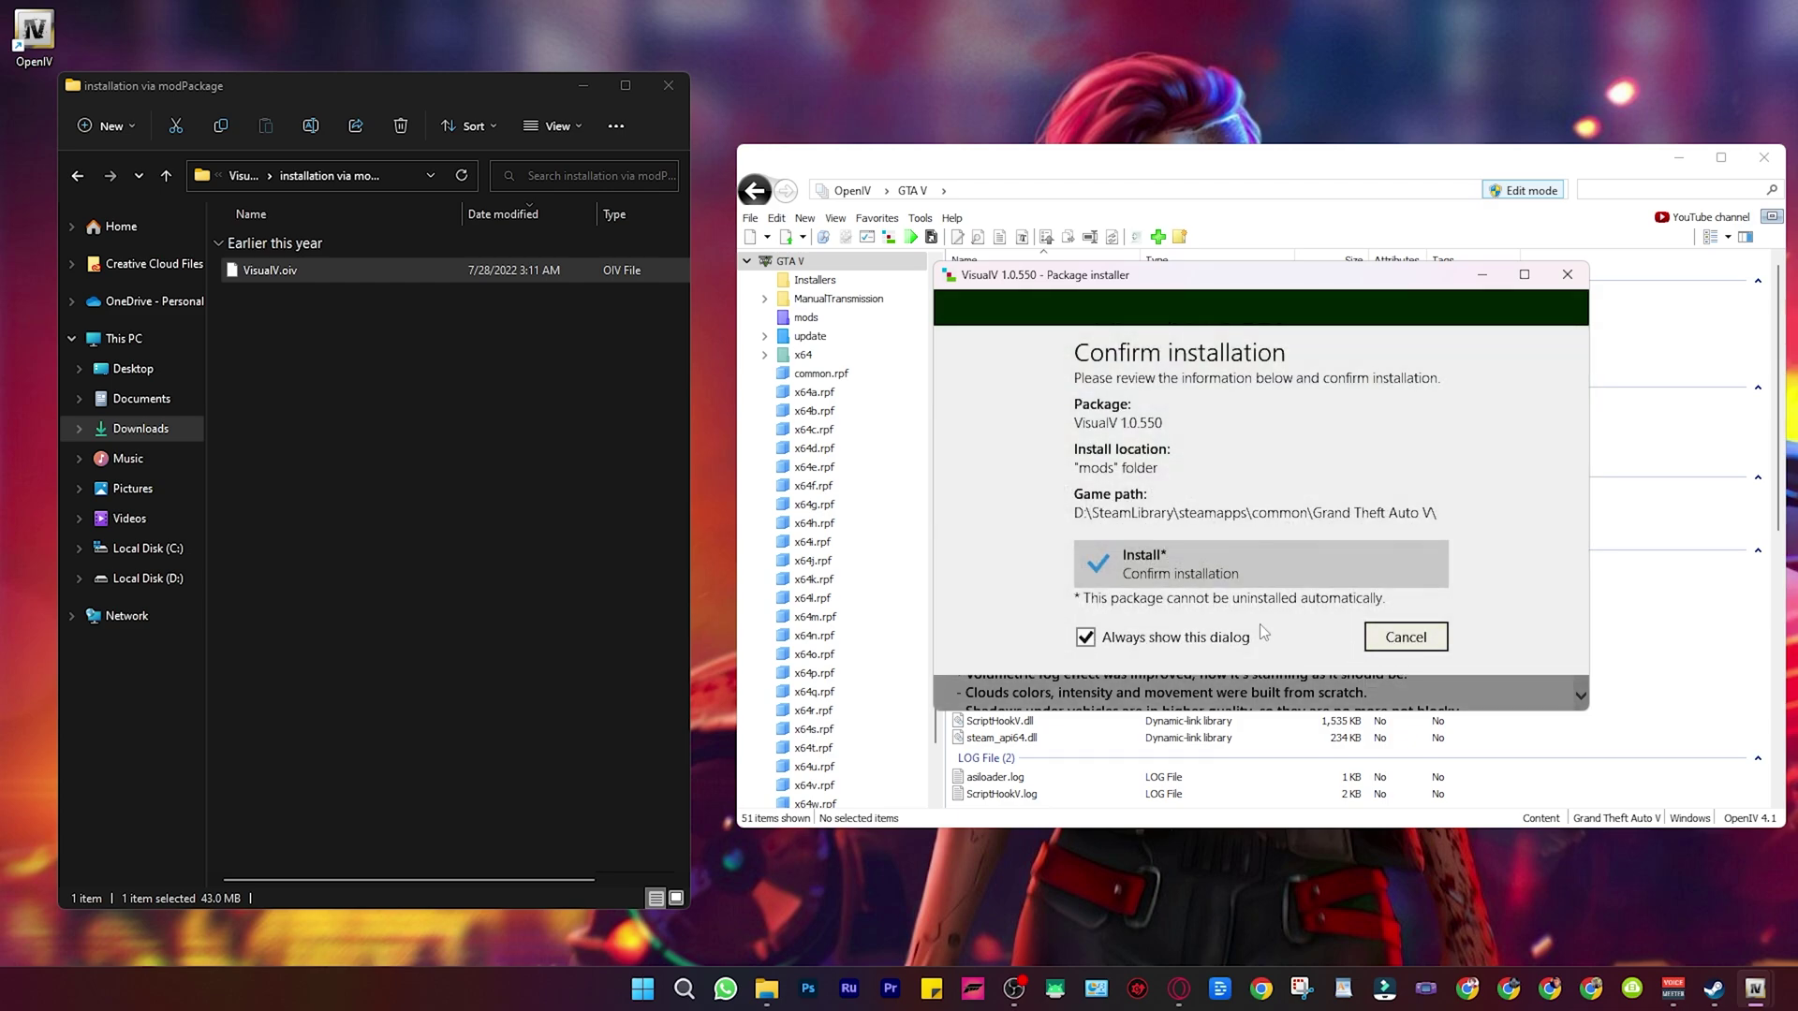
click(1191, 553)
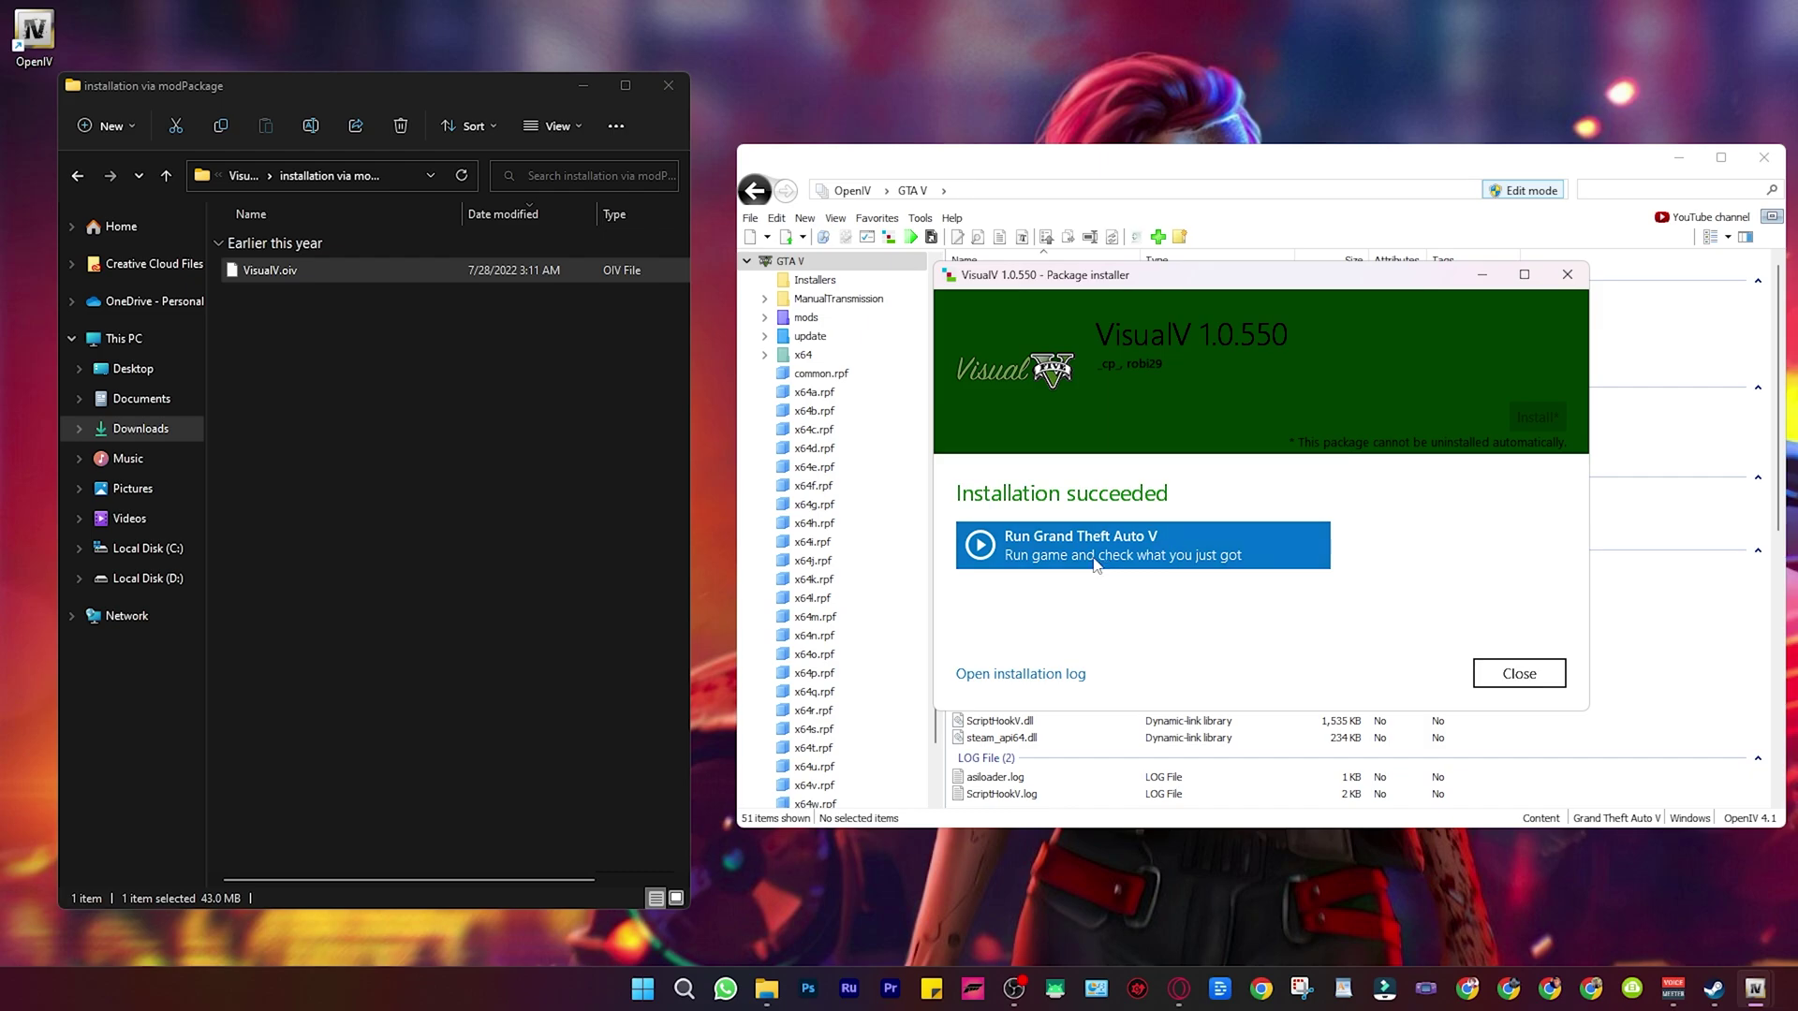
click(1198, 566)
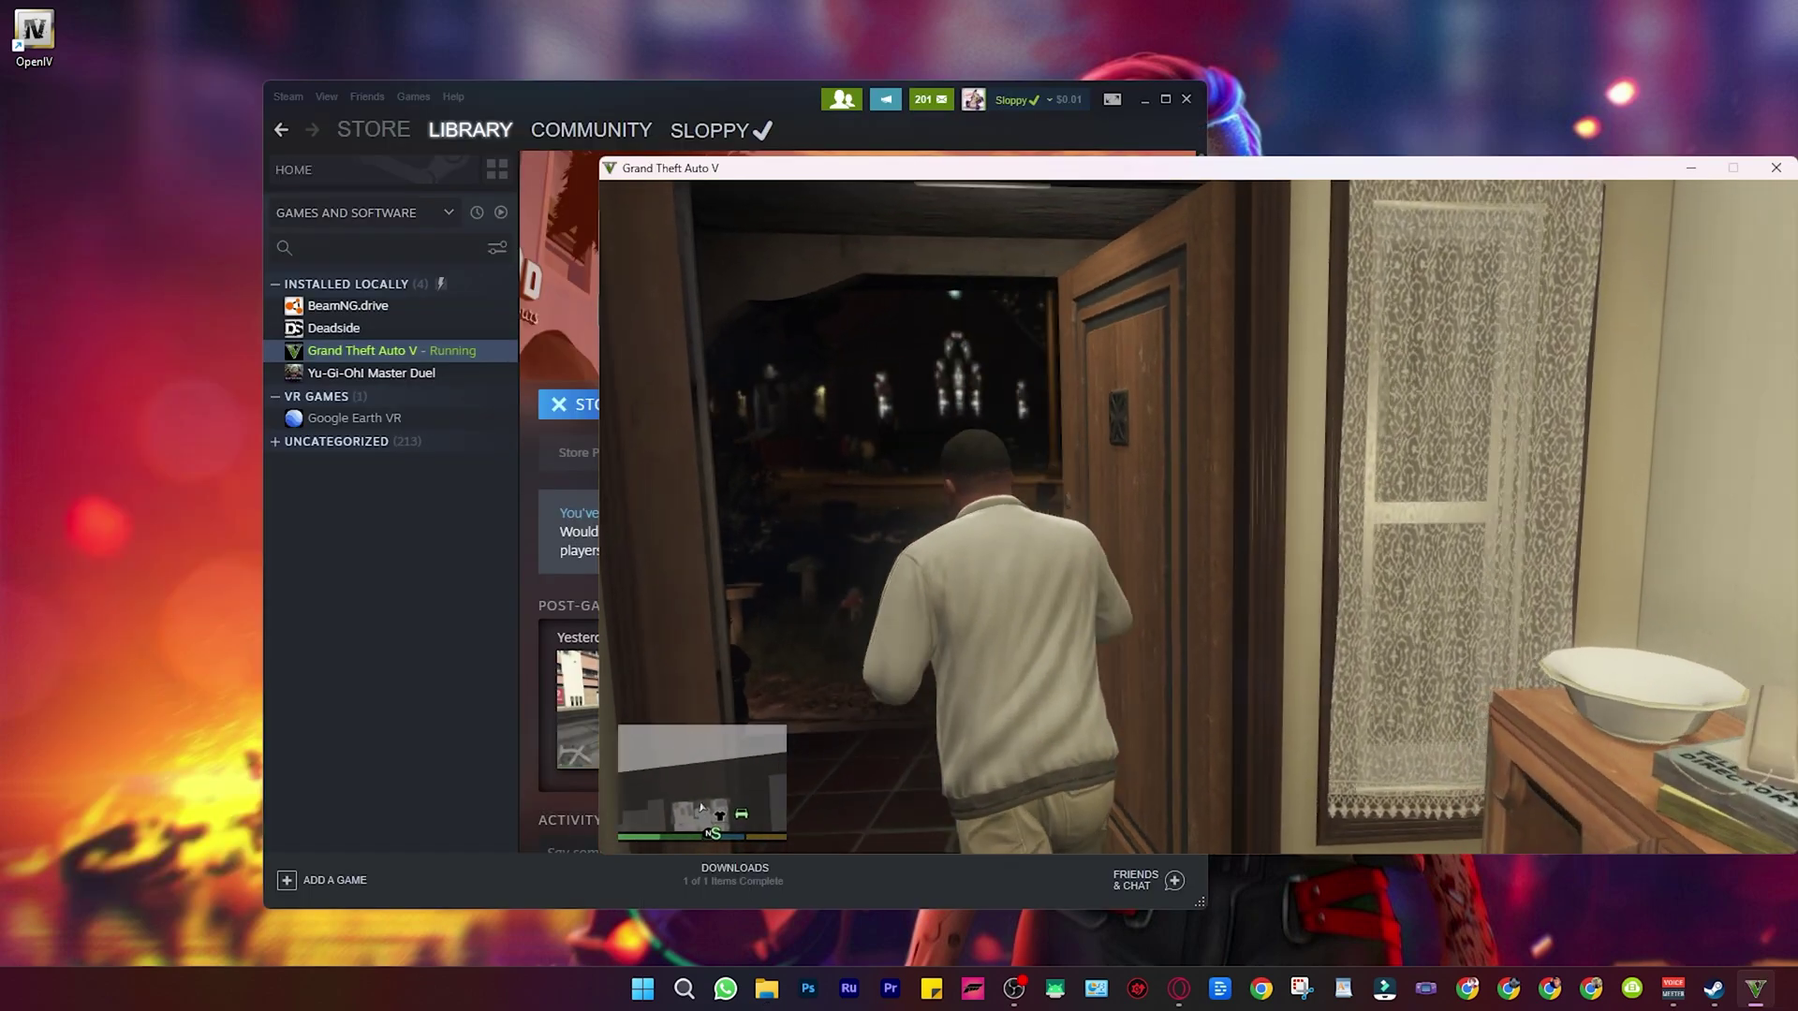